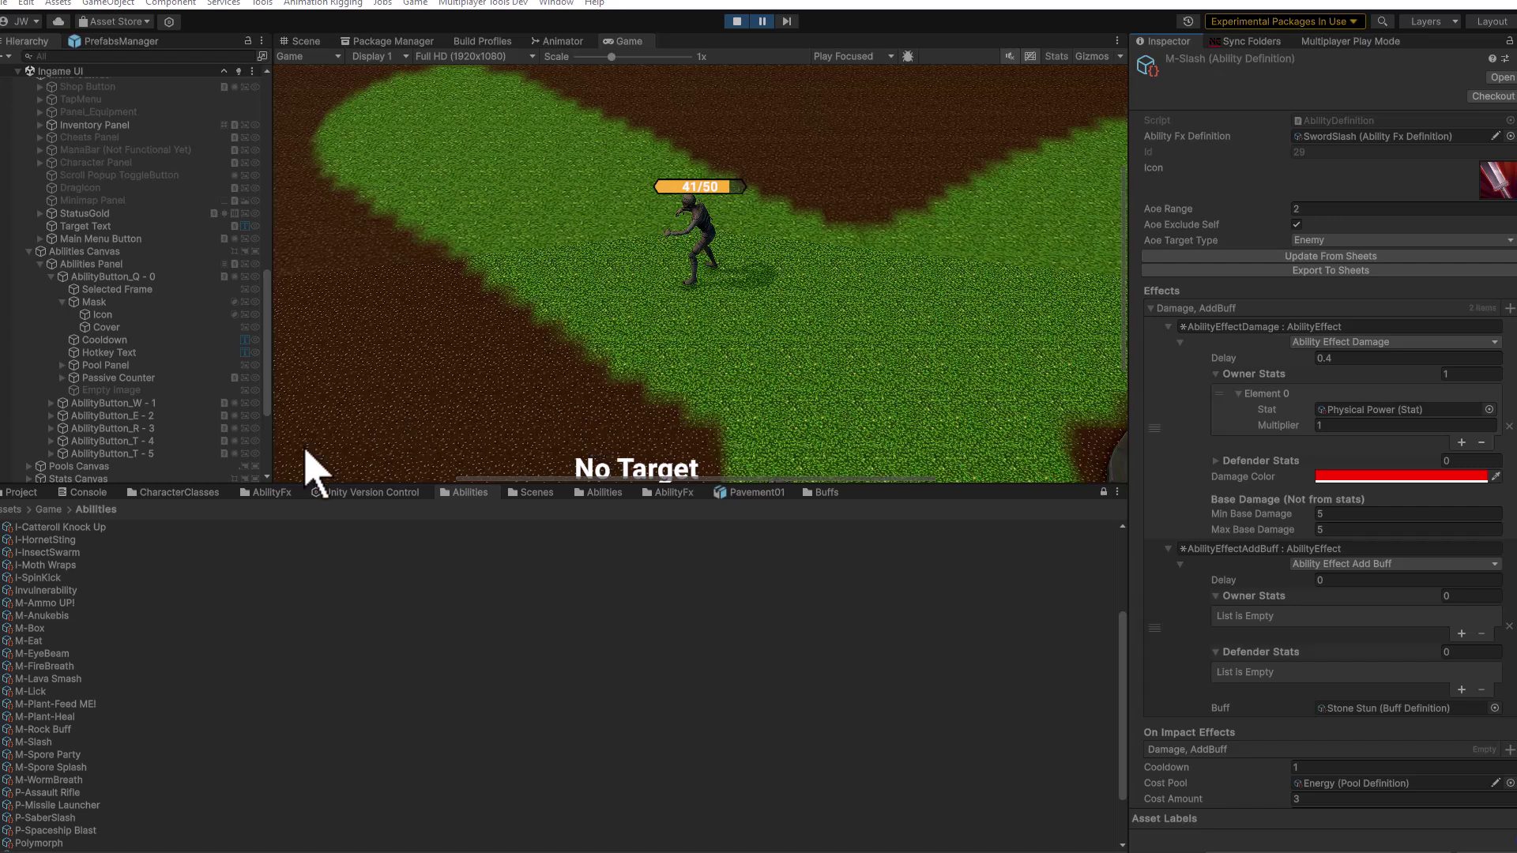
Look over the existing character classes and examine the Spikarian_YellowArmor prefab's preview from another angle.
click(218, 493)
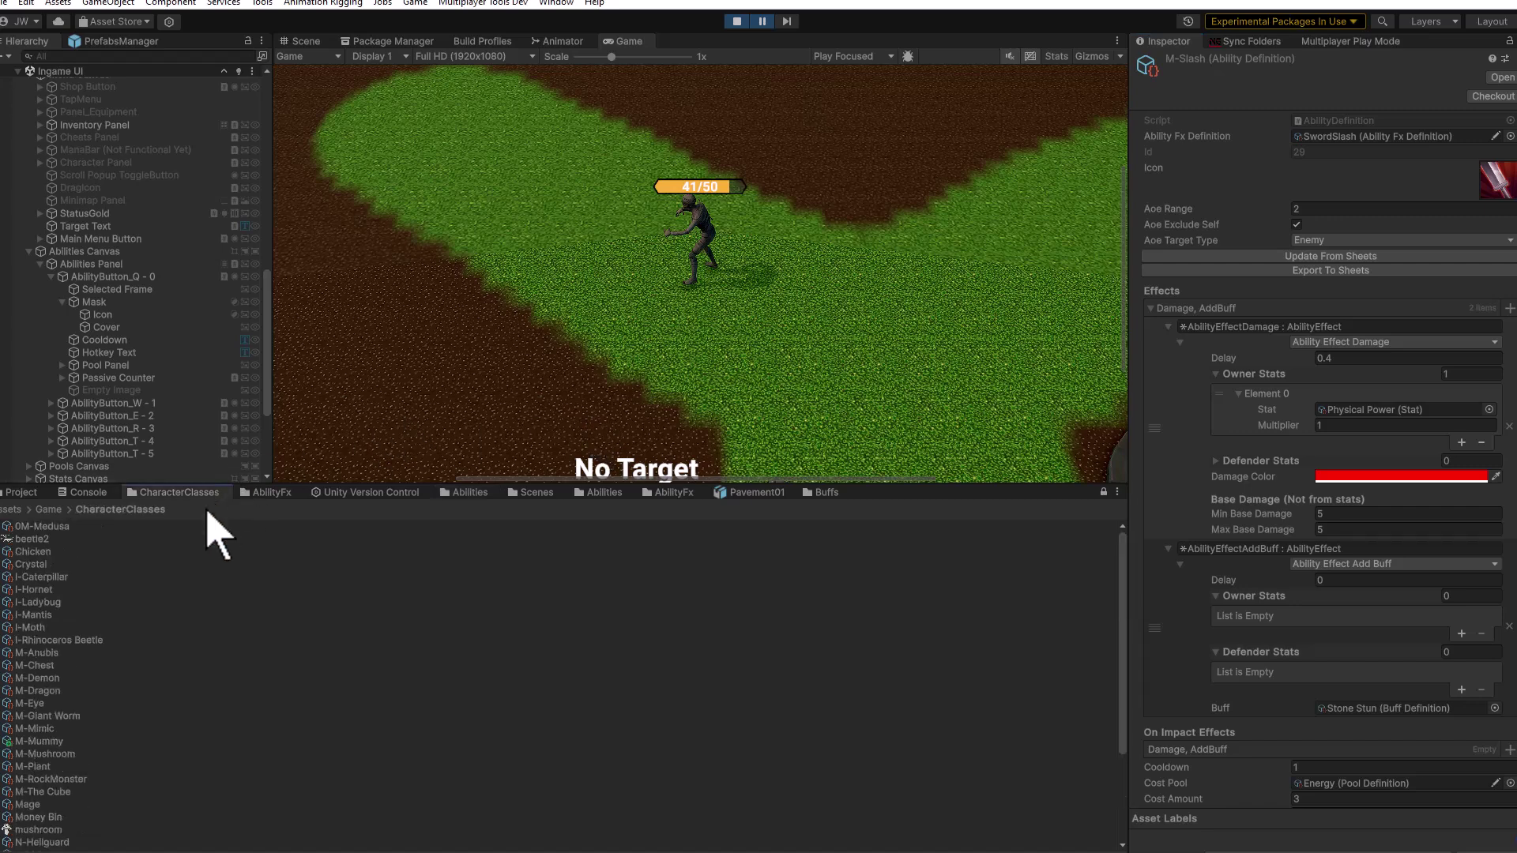
click(54, 679)
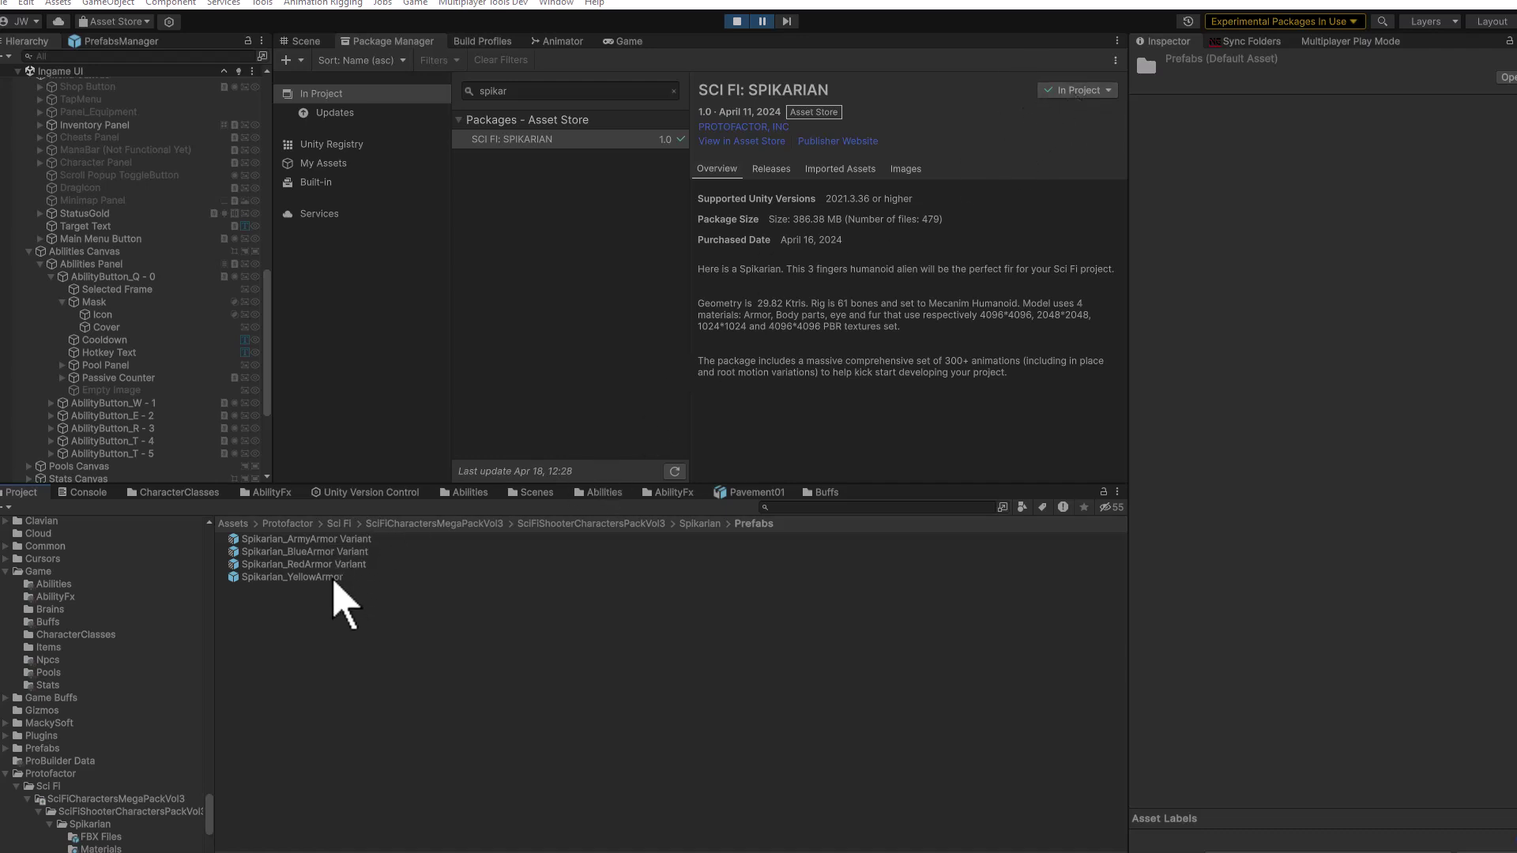
click(331, 577)
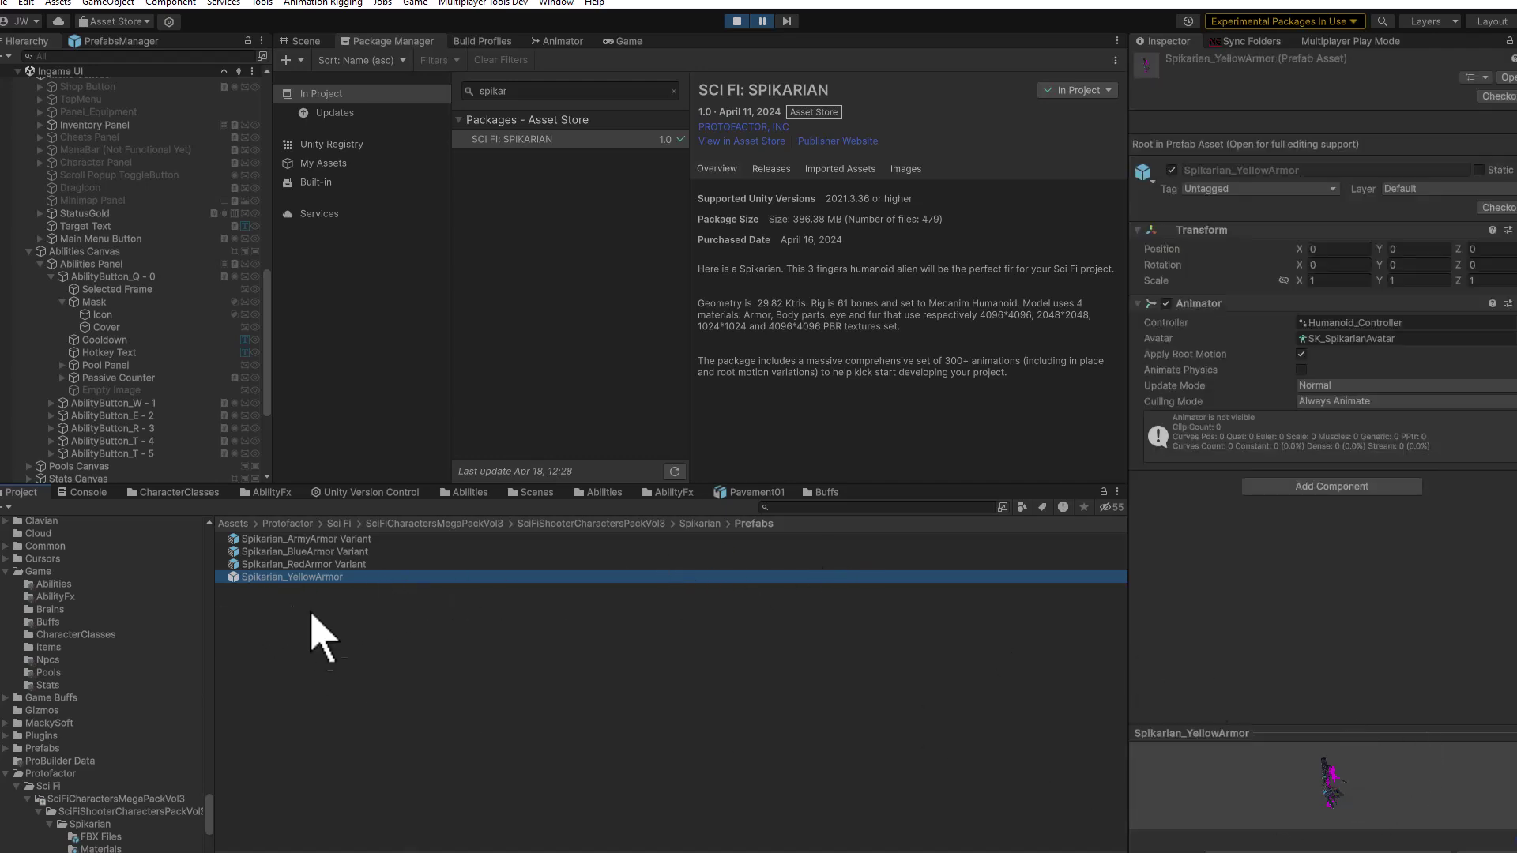
drag(1263, 733, 1233, 608)
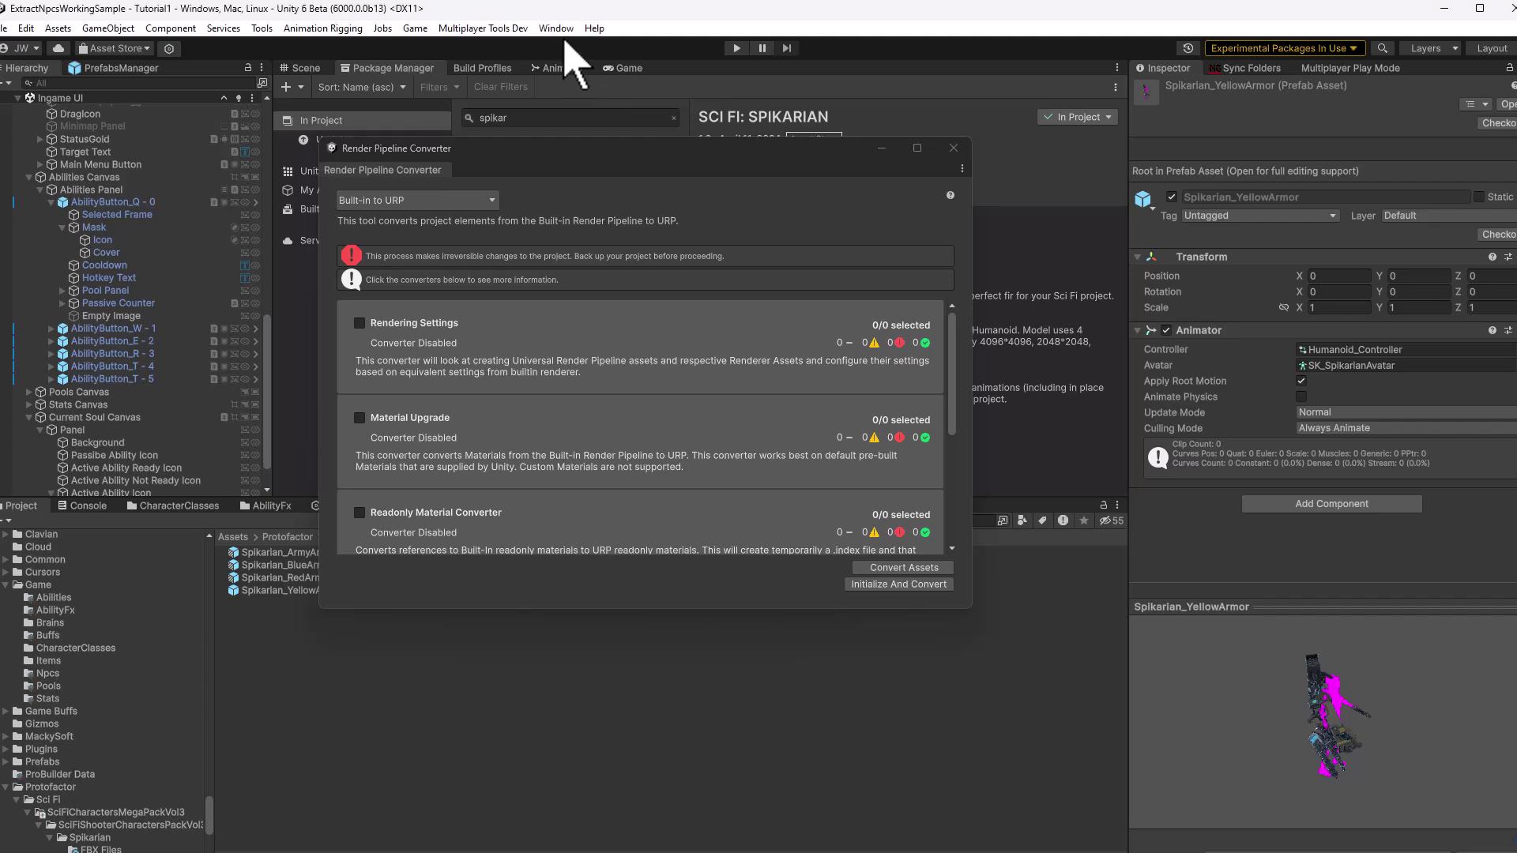
Convert the project's materials from Built-in to URP with only Material Upgrade enabled in the Render Pipeline Converter.
click(558, 29)
mouse_move(588, 168)
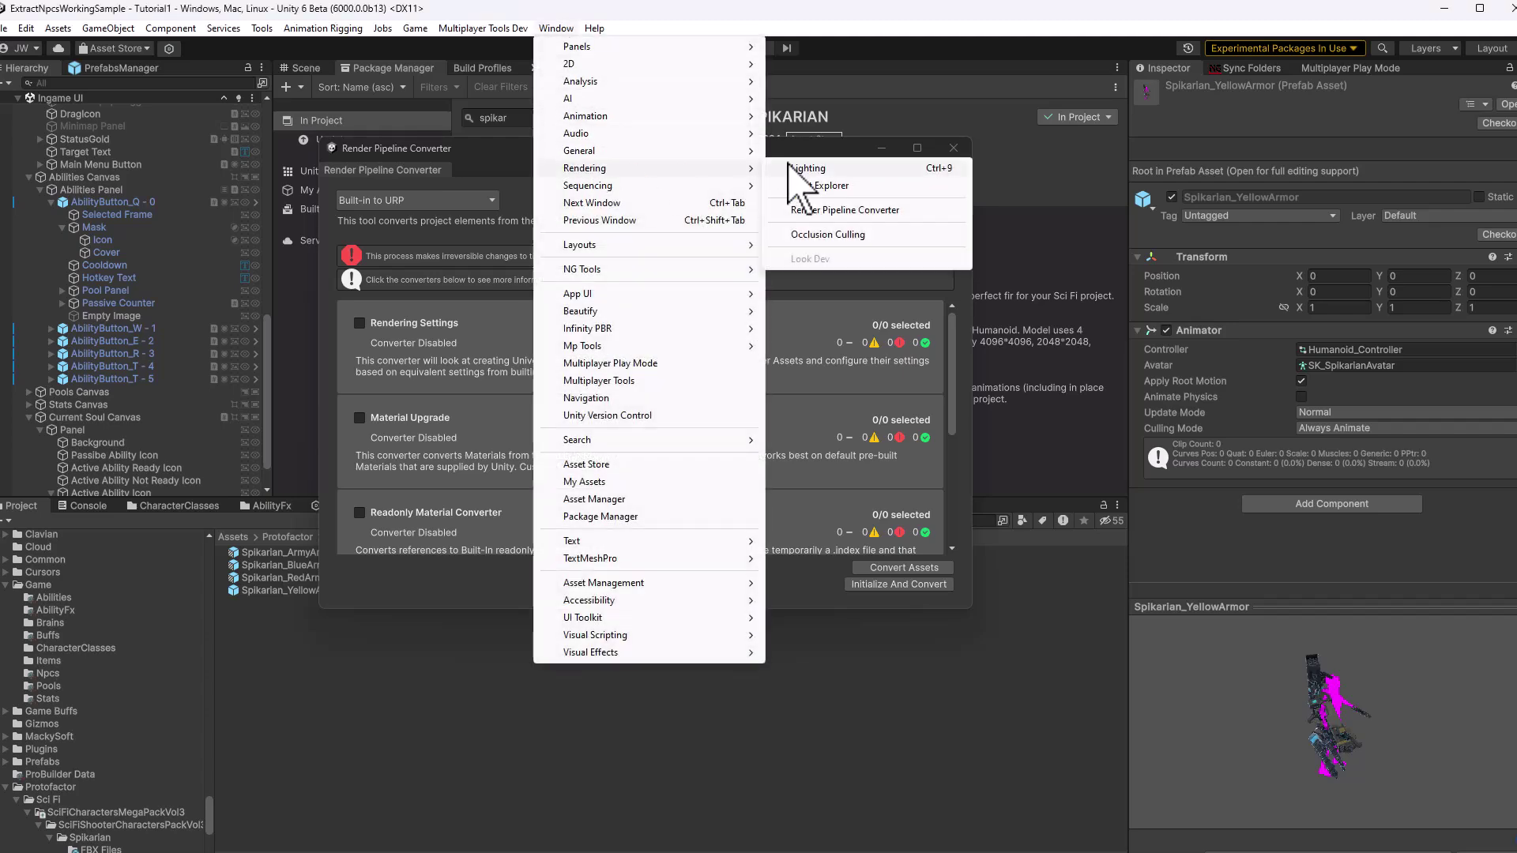
click(831, 210)
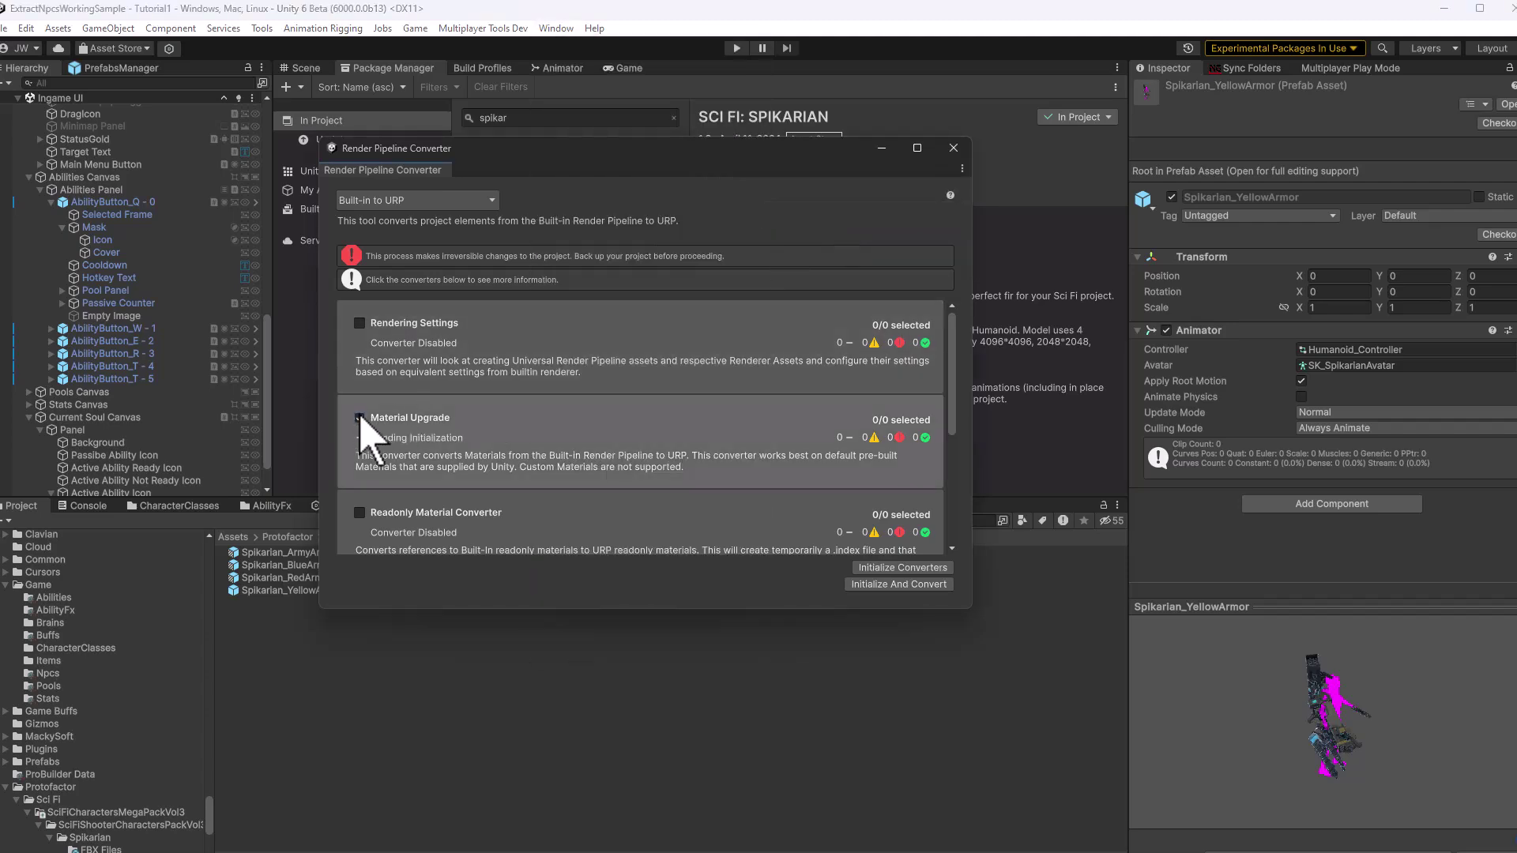
click(360, 417)
click(877, 584)
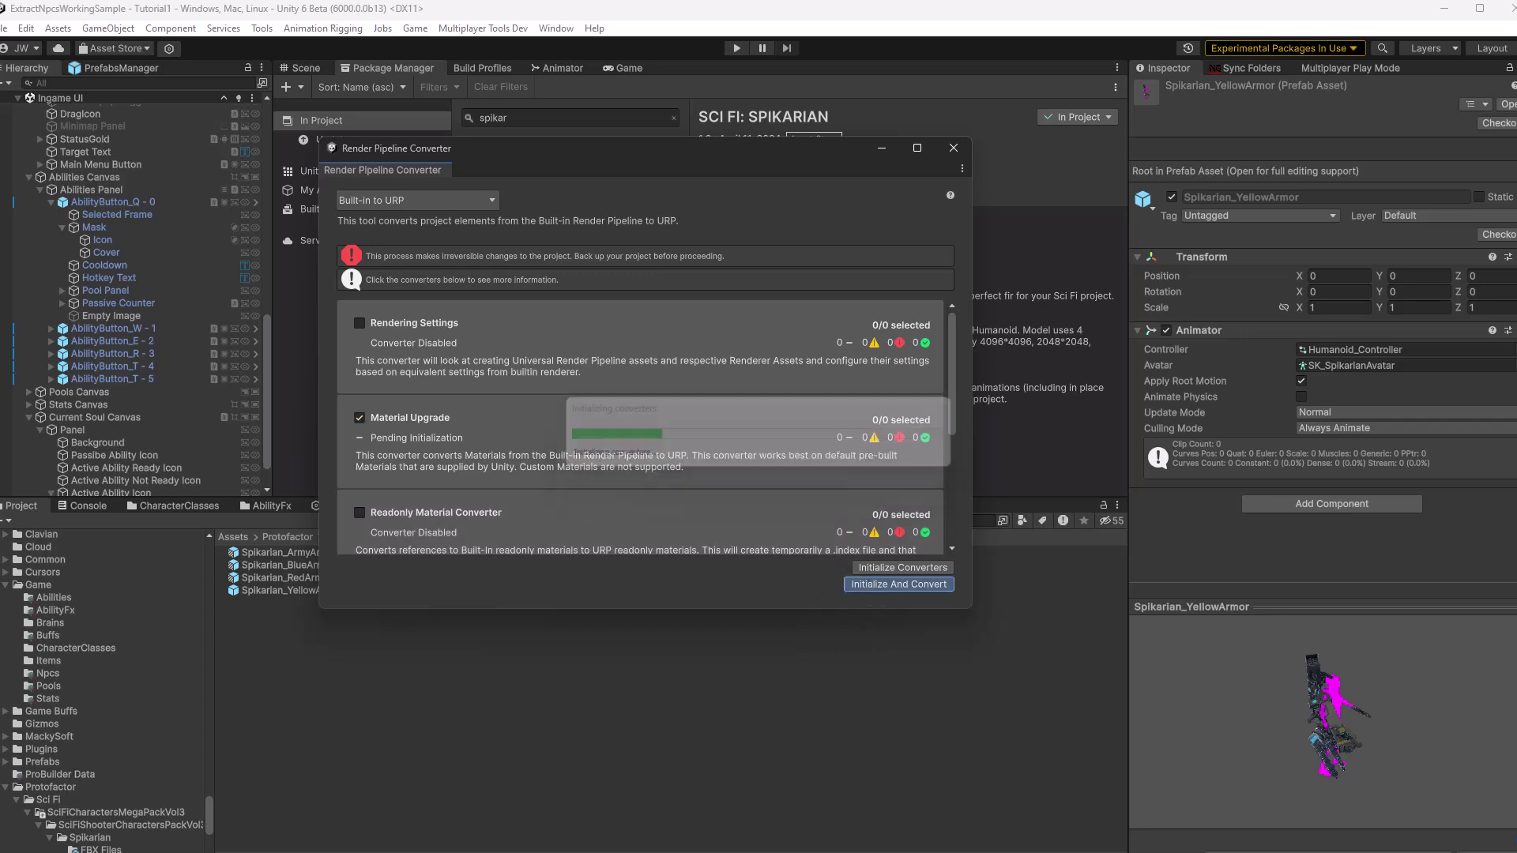
click(948, 150)
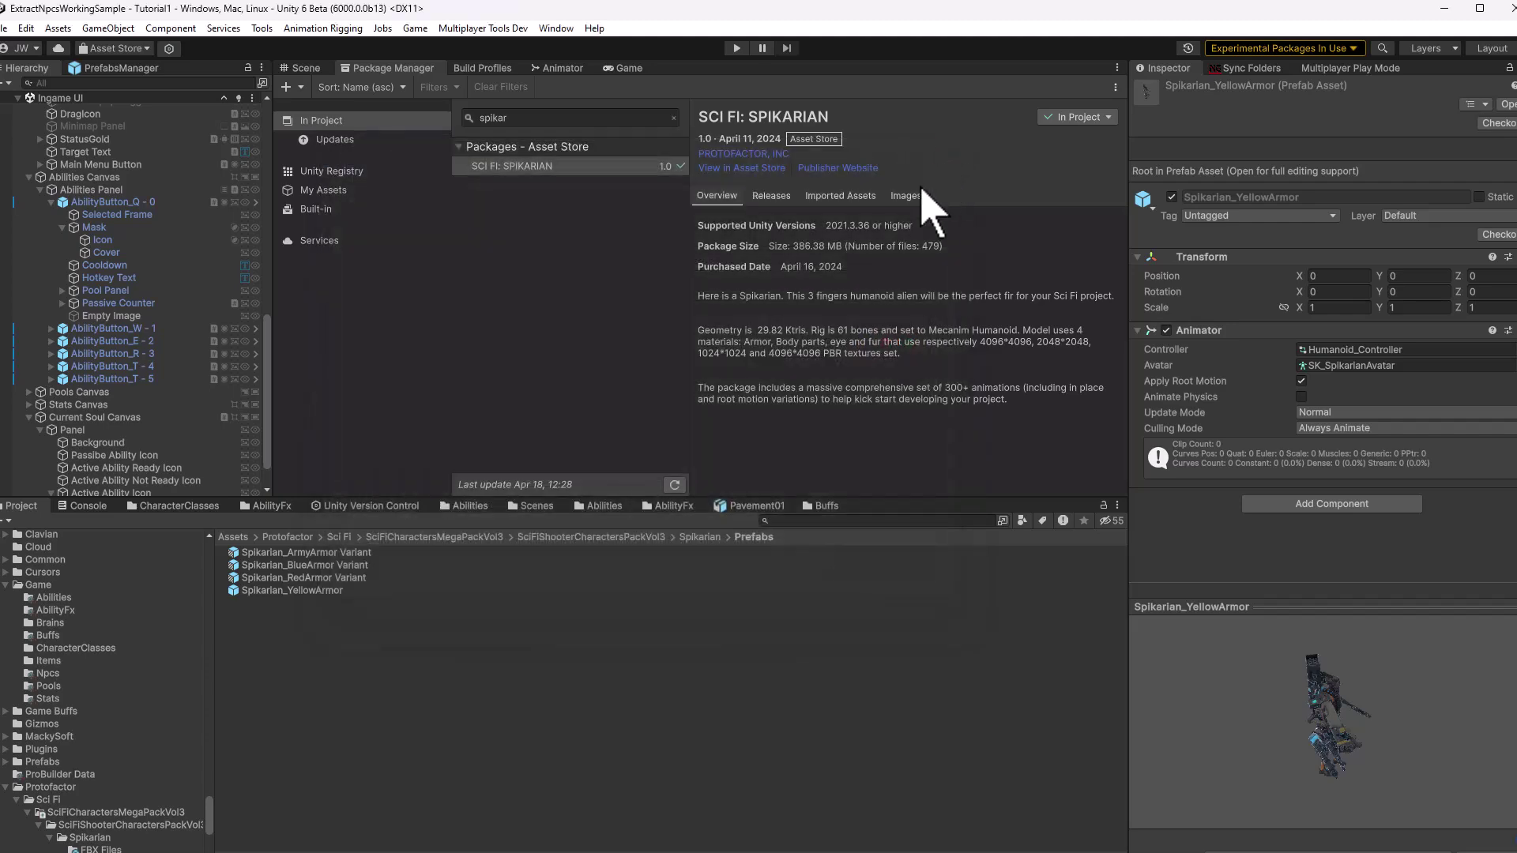
Create an Animator Override Controller named Spikarian Override in the Spikarian Prefabs folder.
right_click(267, 630)
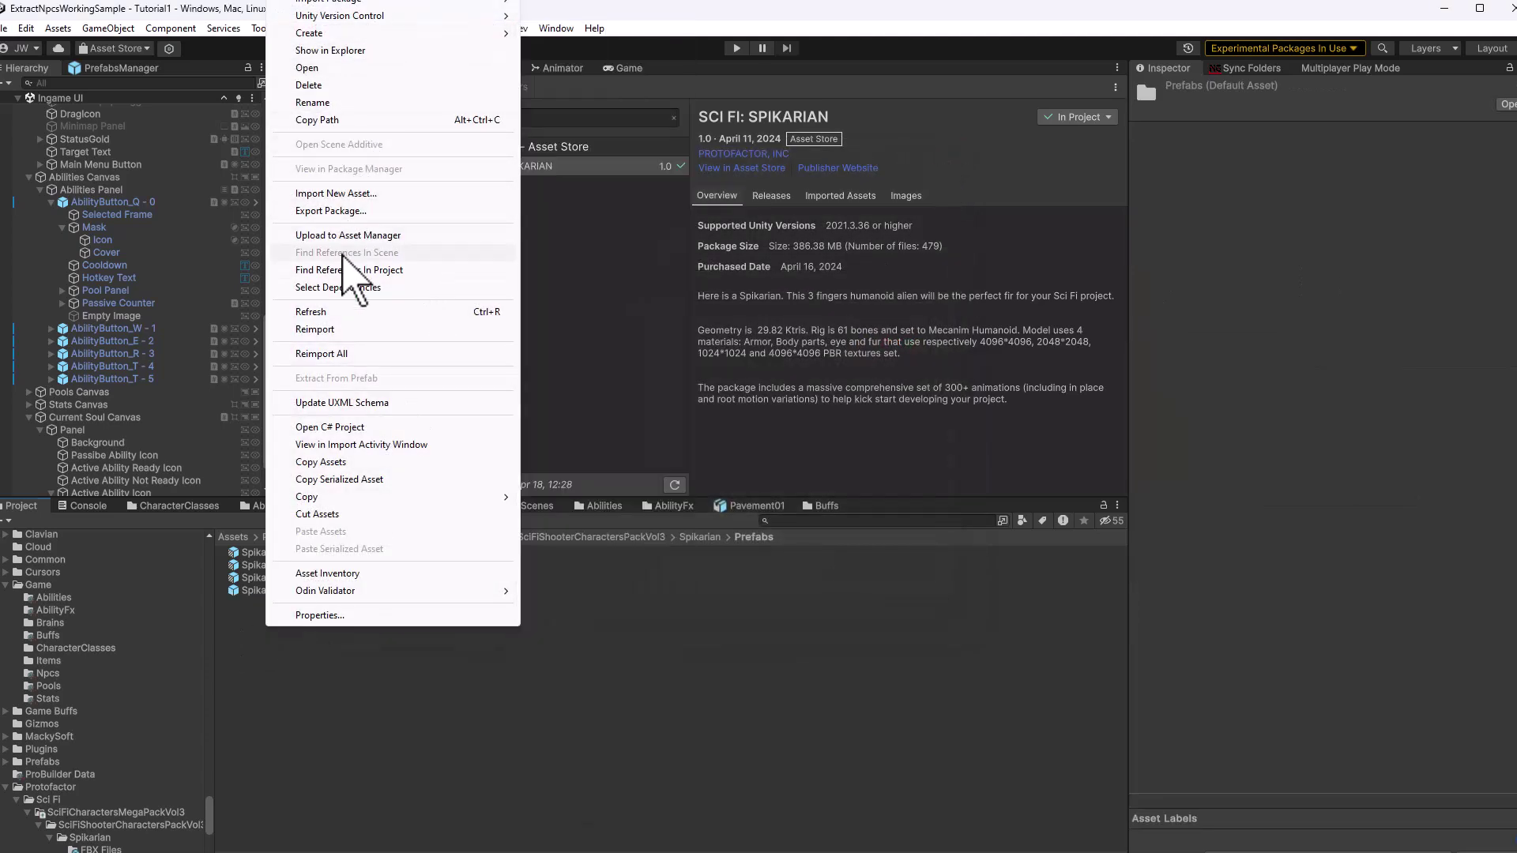
mouse_move(357, 35)
mouse_move(633, 111)
click(787, 128)
text(Spikarian Override)
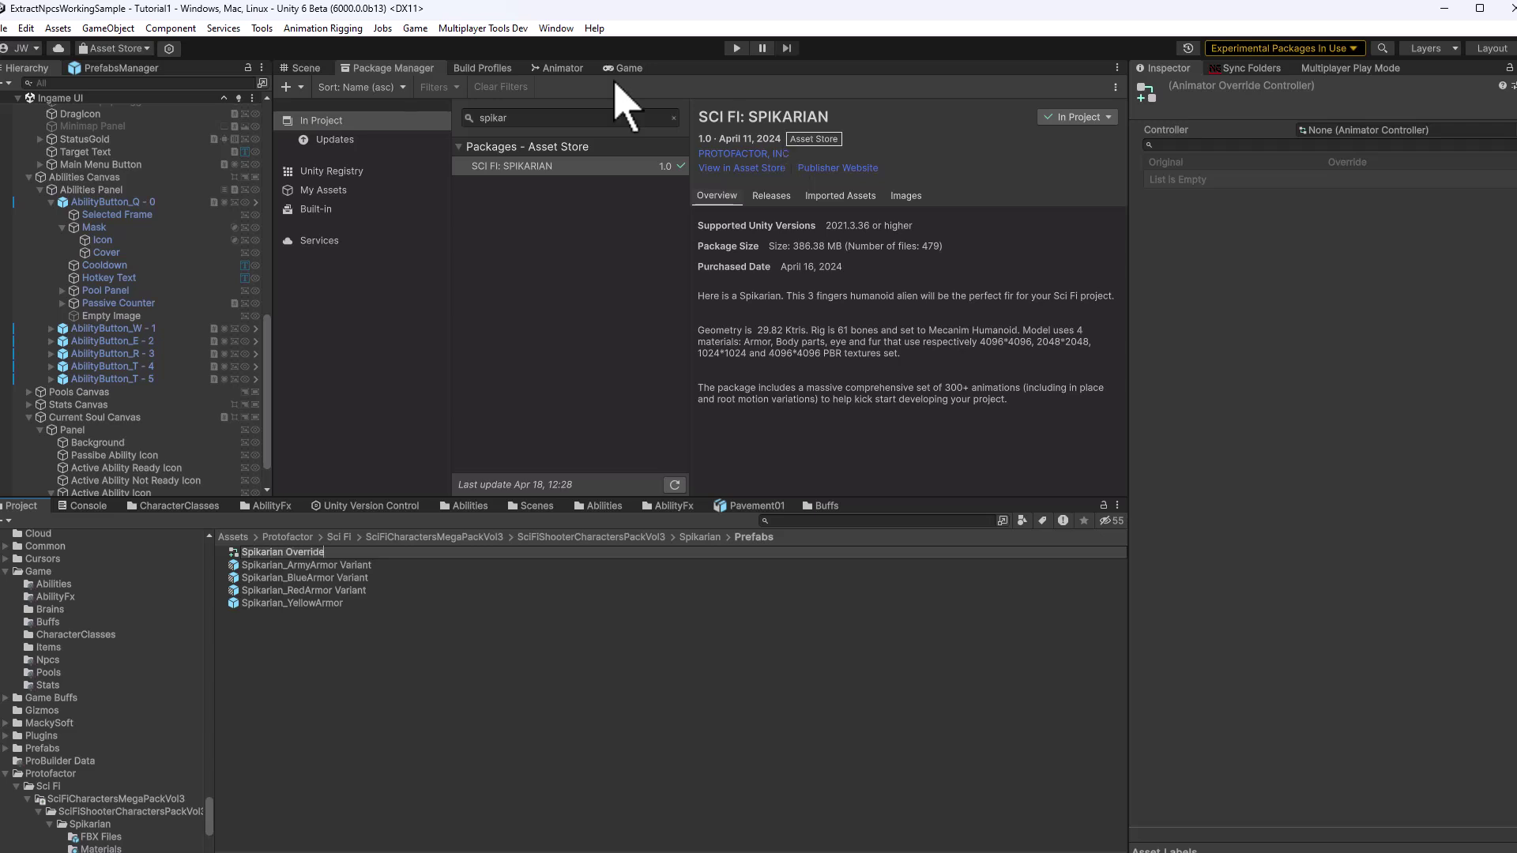
key(Return)
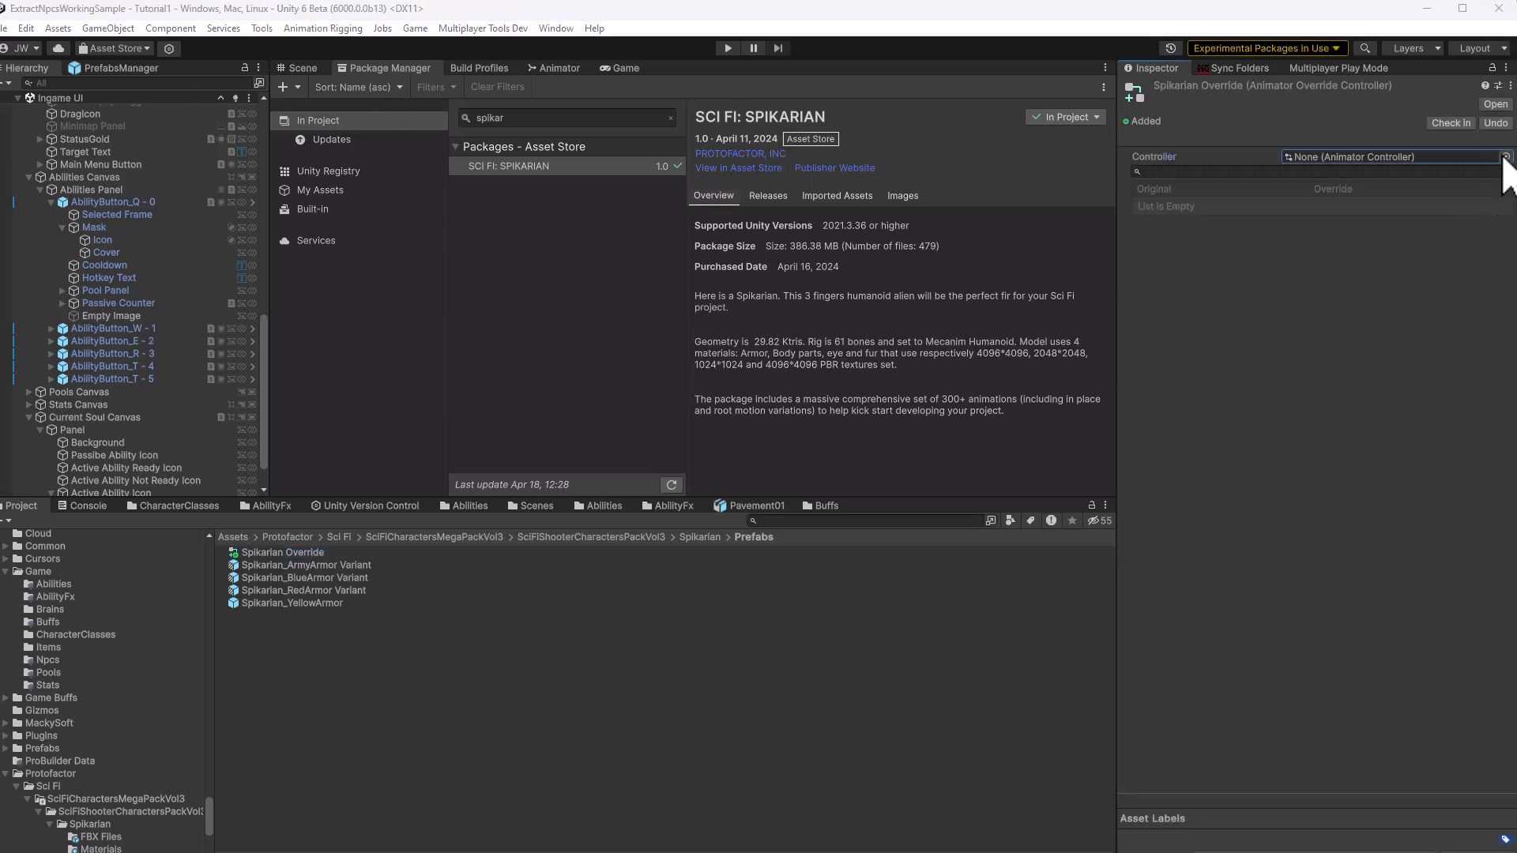
Set OrcWarrior as the base controller of Spikarian Override.
click(1506, 158)
text(war)
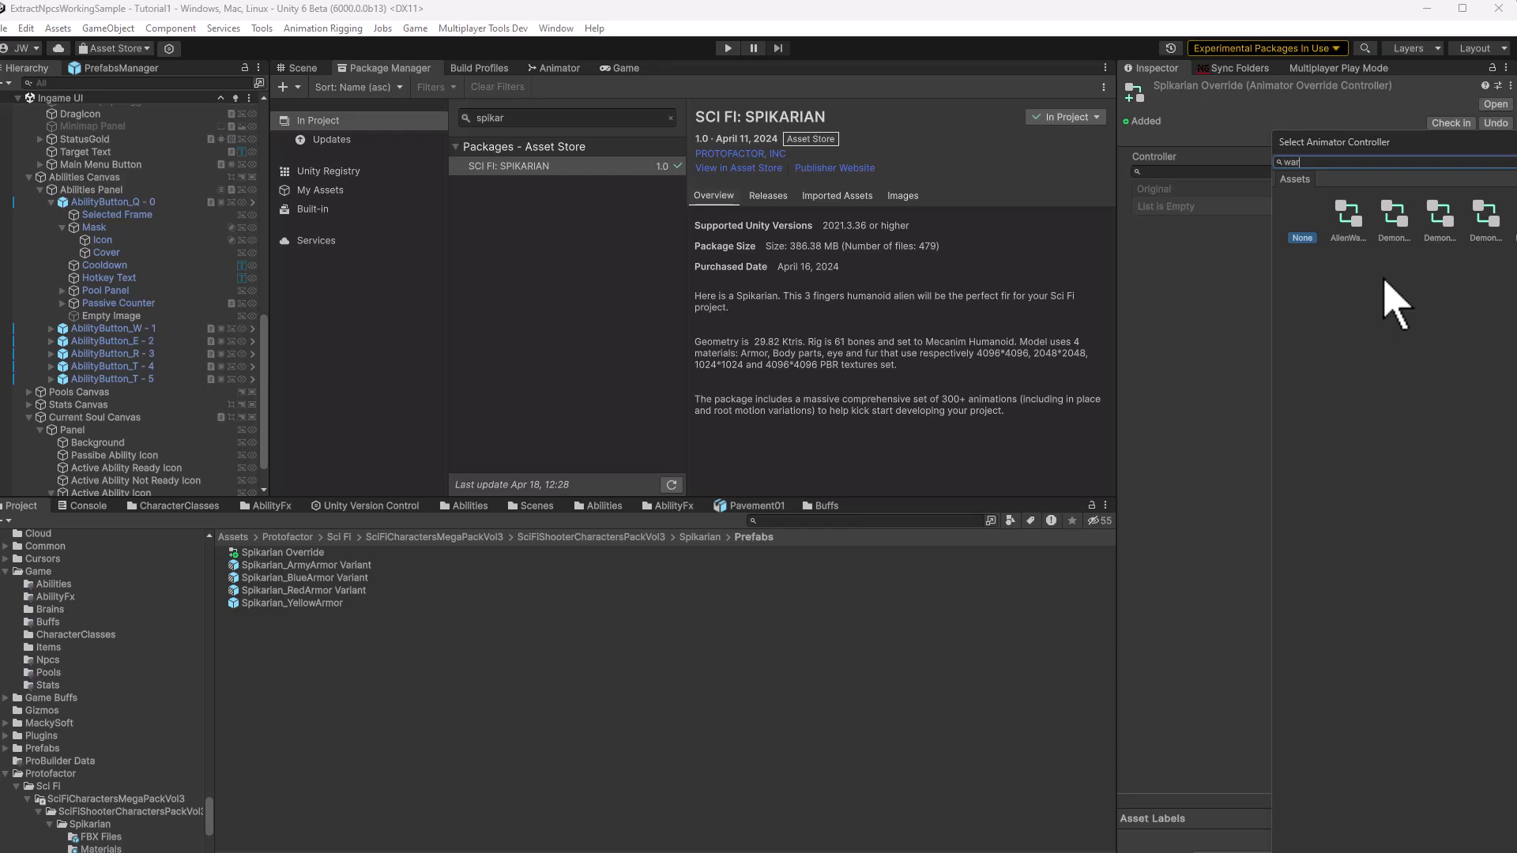
key(Return)
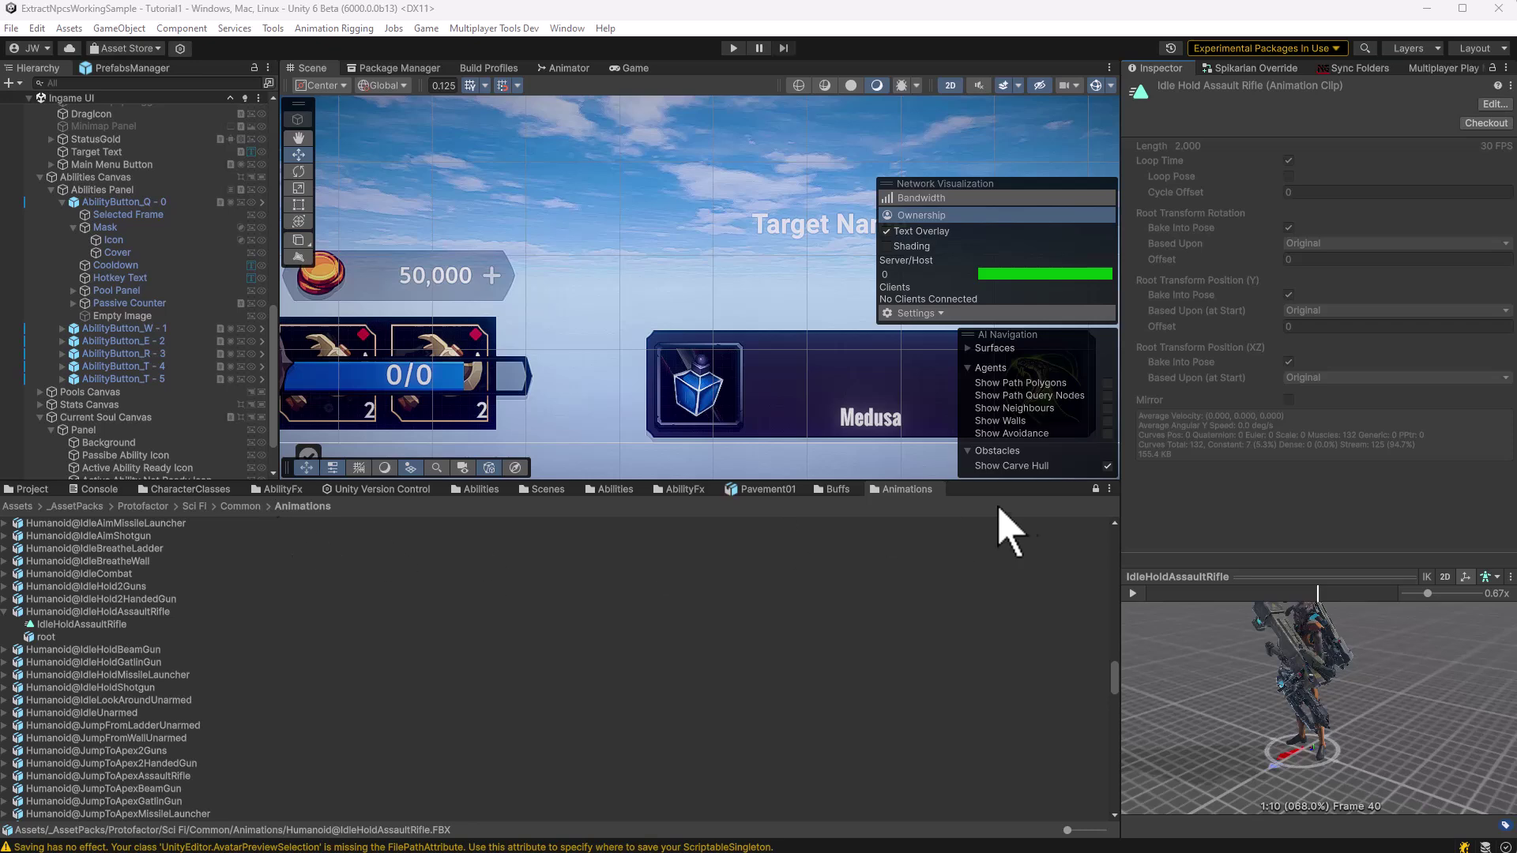
Override Idle with IdleHoldAssaultRifle, and Cast Spell, Sword And Shield Casting and Sword And Shield Slash with ShootPrimaryAssaultRifle.
click(1271, 69)
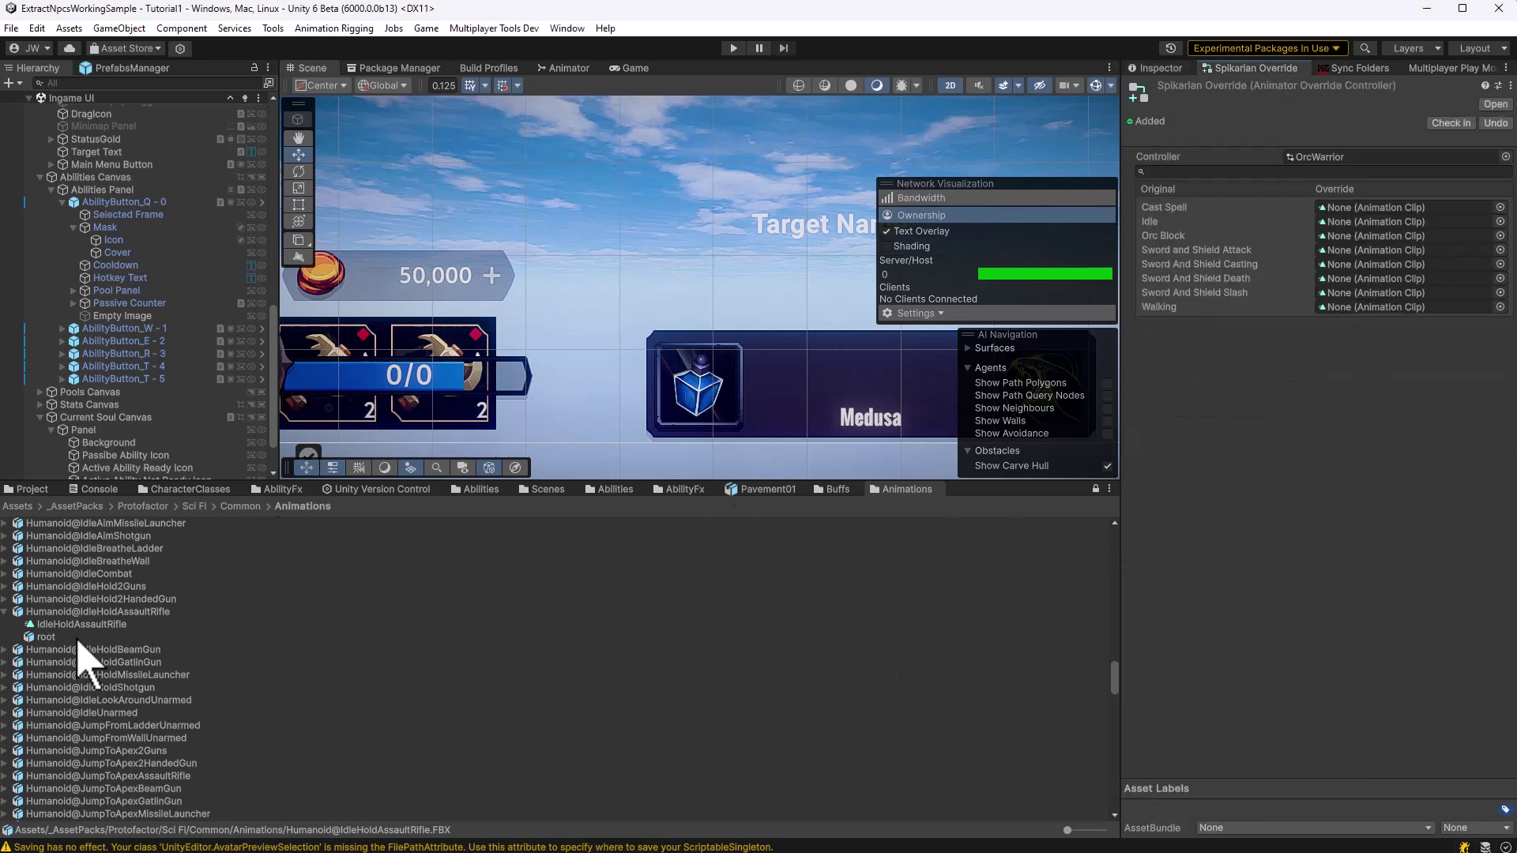
drag(50, 628, 1335, 221)
scroll(169, 664, down, 20)
drag(87, 663, 1375, 293)
drag(87, 663, 1375, 208)
Override Walking with RunForwardAssaultRifle, Orc Block with GetHitFrontLightUnarmed and Sword And Shield Death with FallingAssaultRifle.
scroll(169, 620, up, 10)
drag(79, 573, 1372, 308)
scroll(170, 619, up, 20)
drag(87, 653, 1374, 236)
scroll(691, 597, down, 20)
drag(77, 547, 1374, 278)
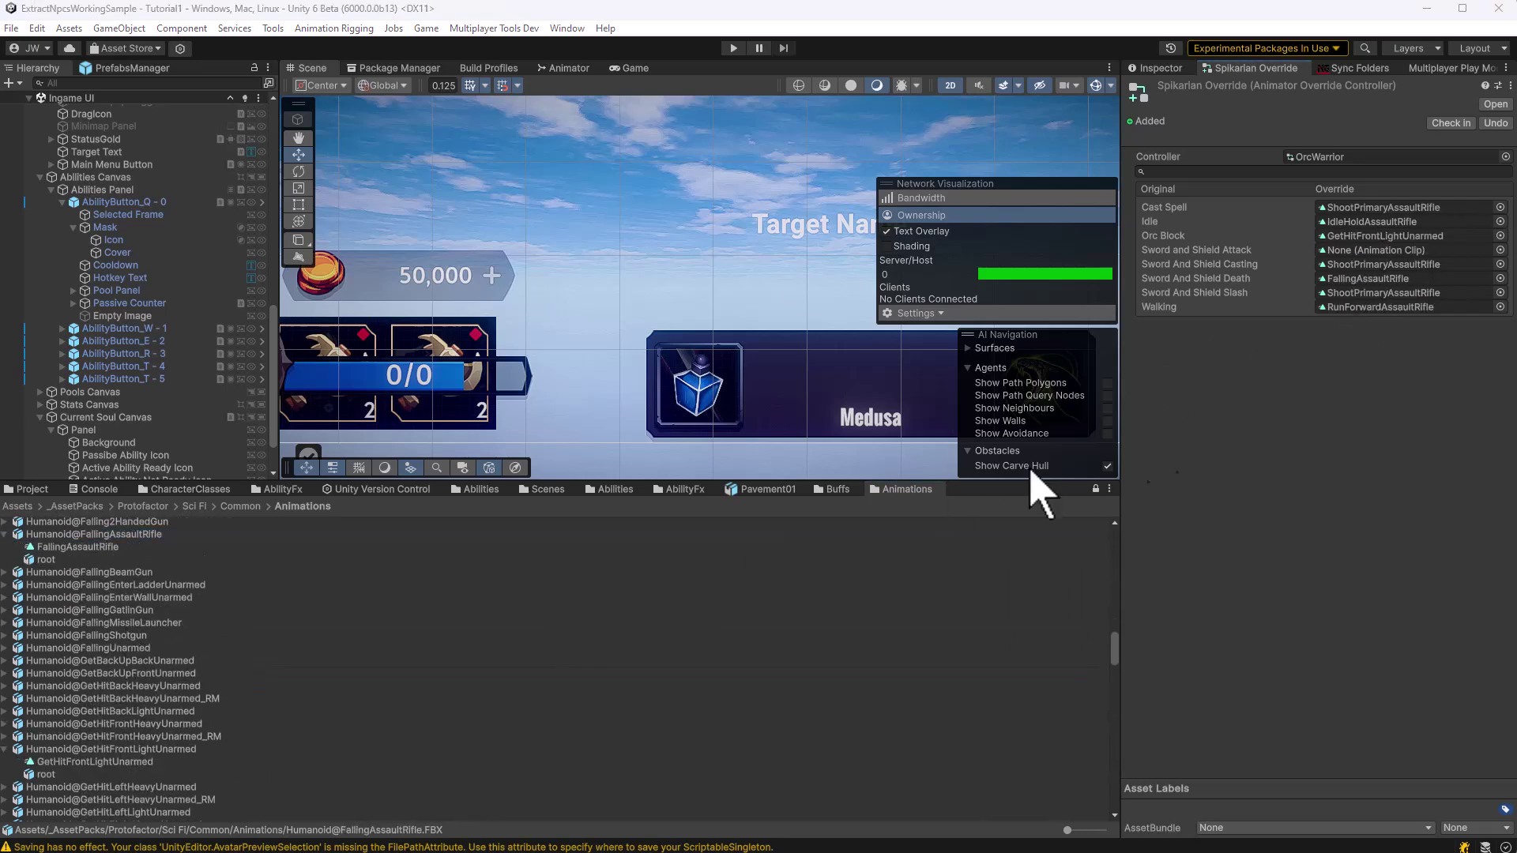
Assign Spikarian Override as the Animator controller of the Spikarian_YellowArmor prefab.
click(32, 490)
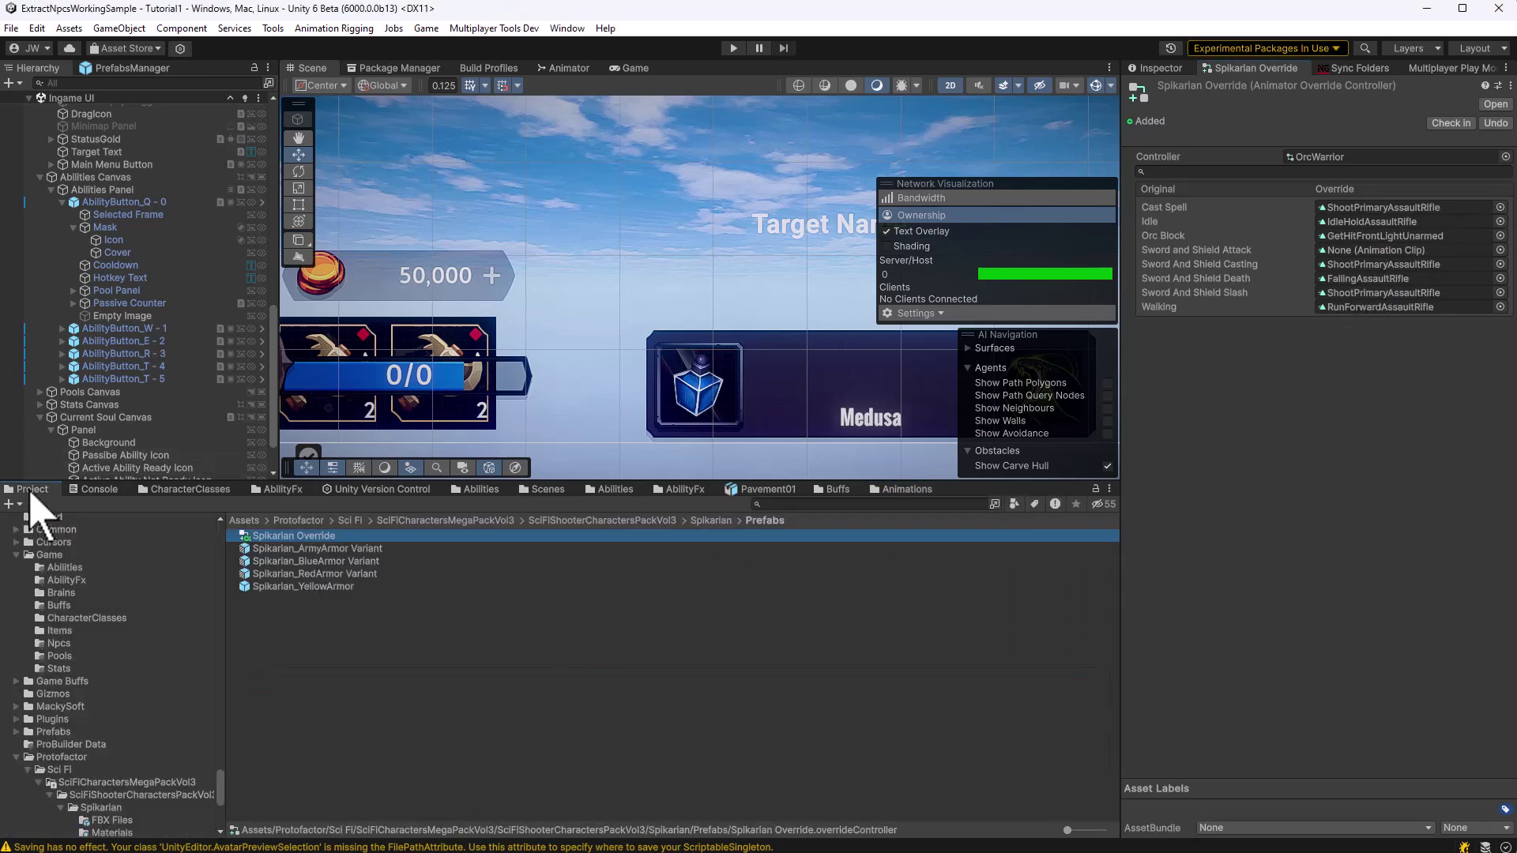
click(291, 598)
click(293, 585)
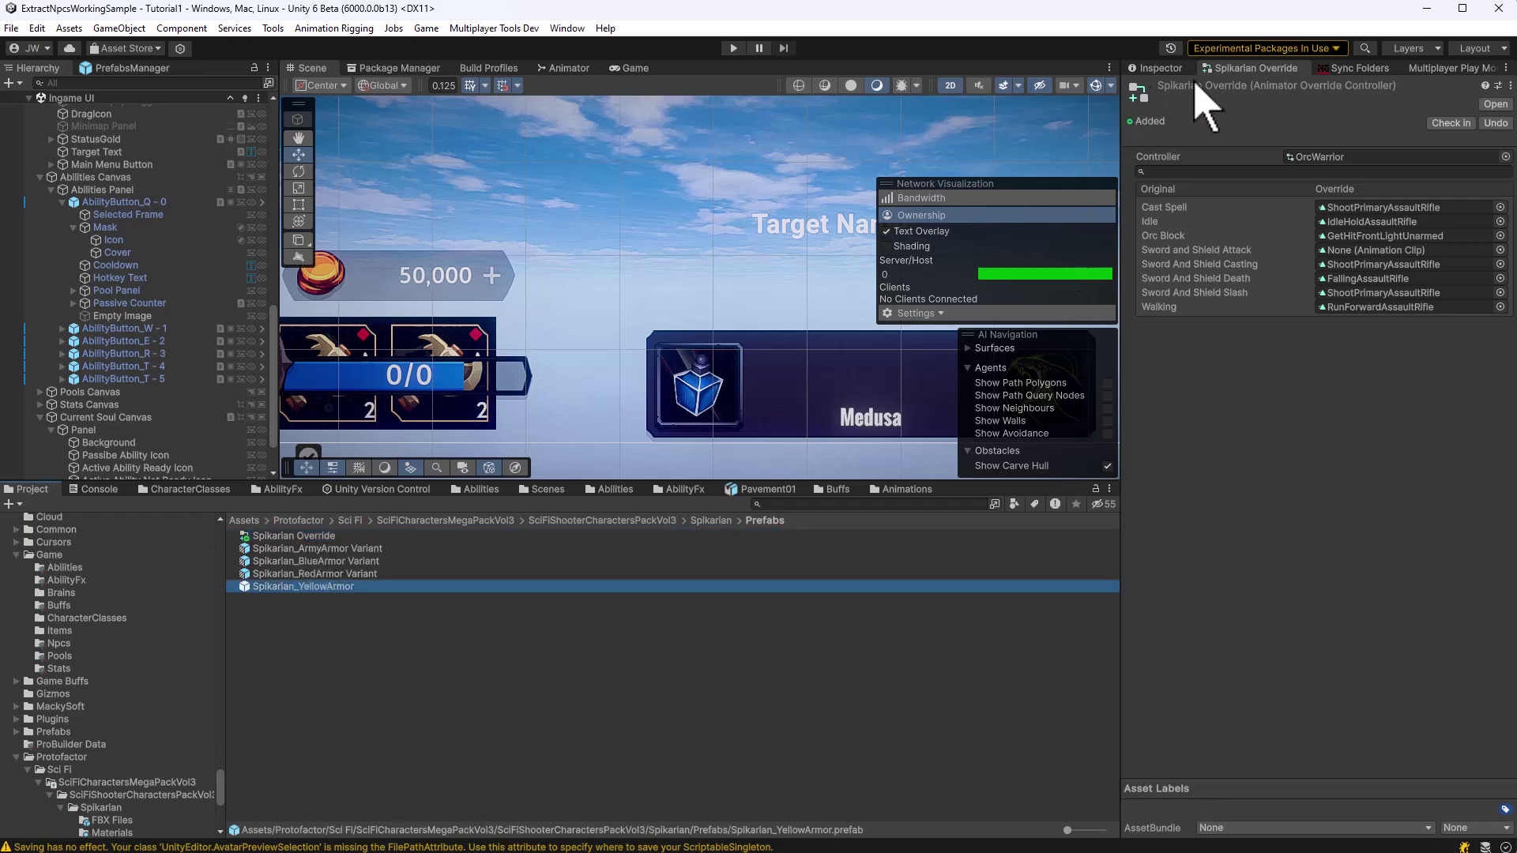
drag(286, 536, 1369, 365)
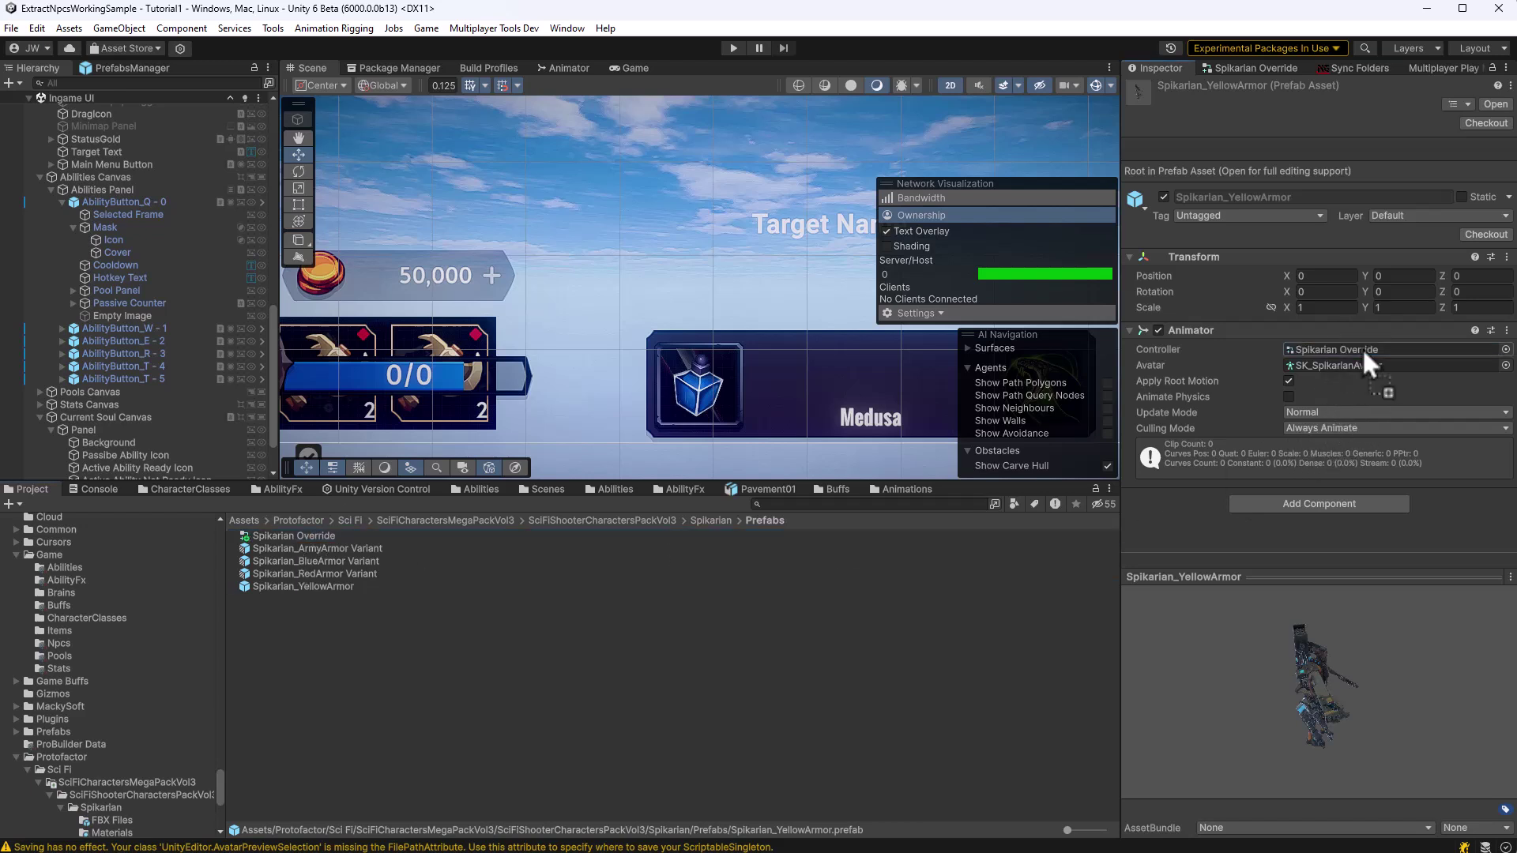
Duplicate the P-BountyHunter character class and name the copy P-Spikarian.
click(183, 490)
scroll(118, 632, down, 10)
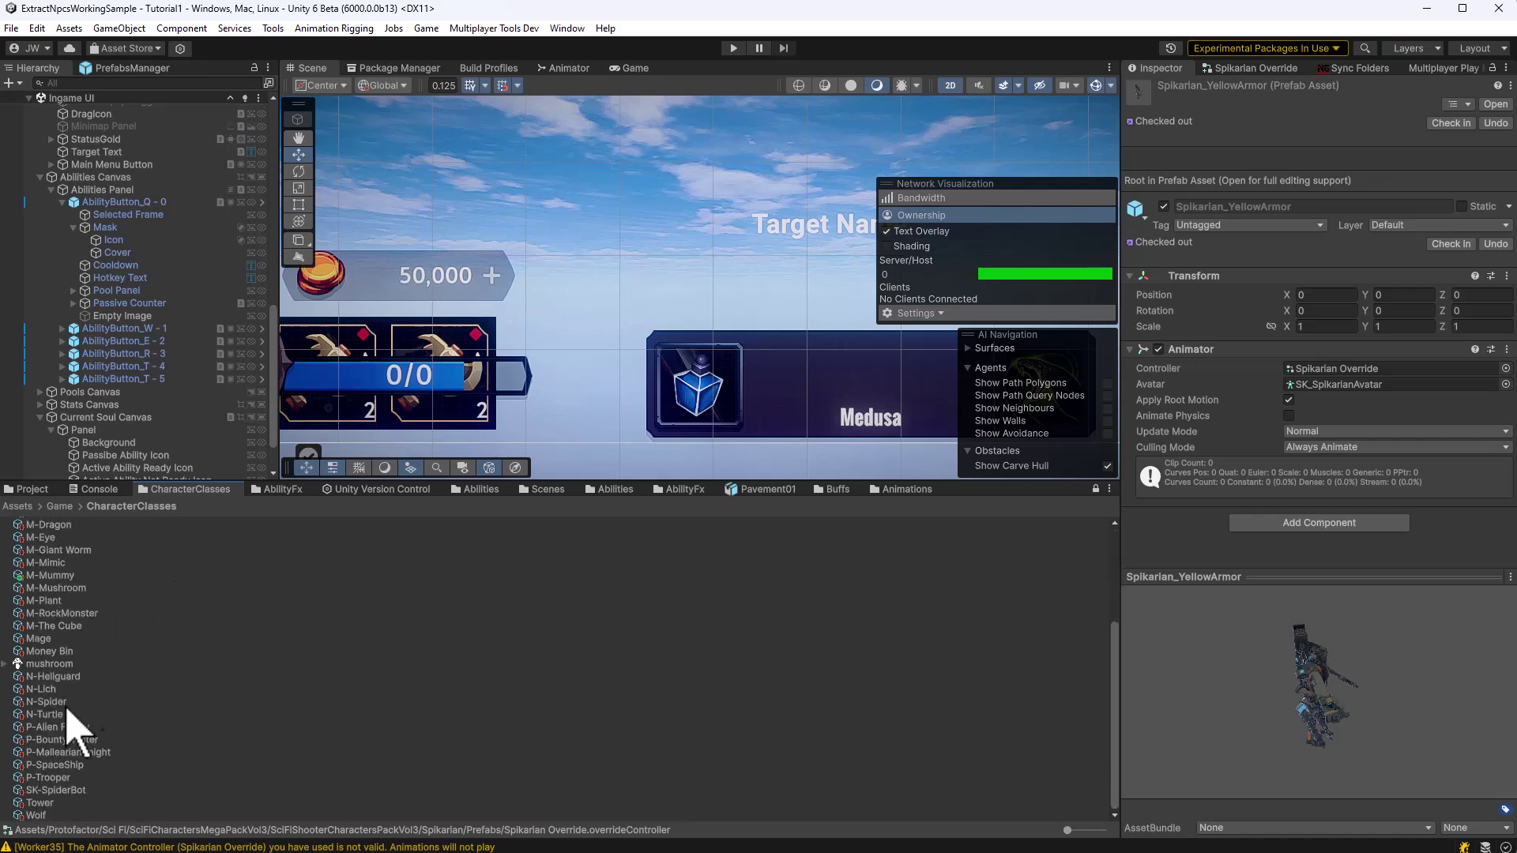
click(50, 764)
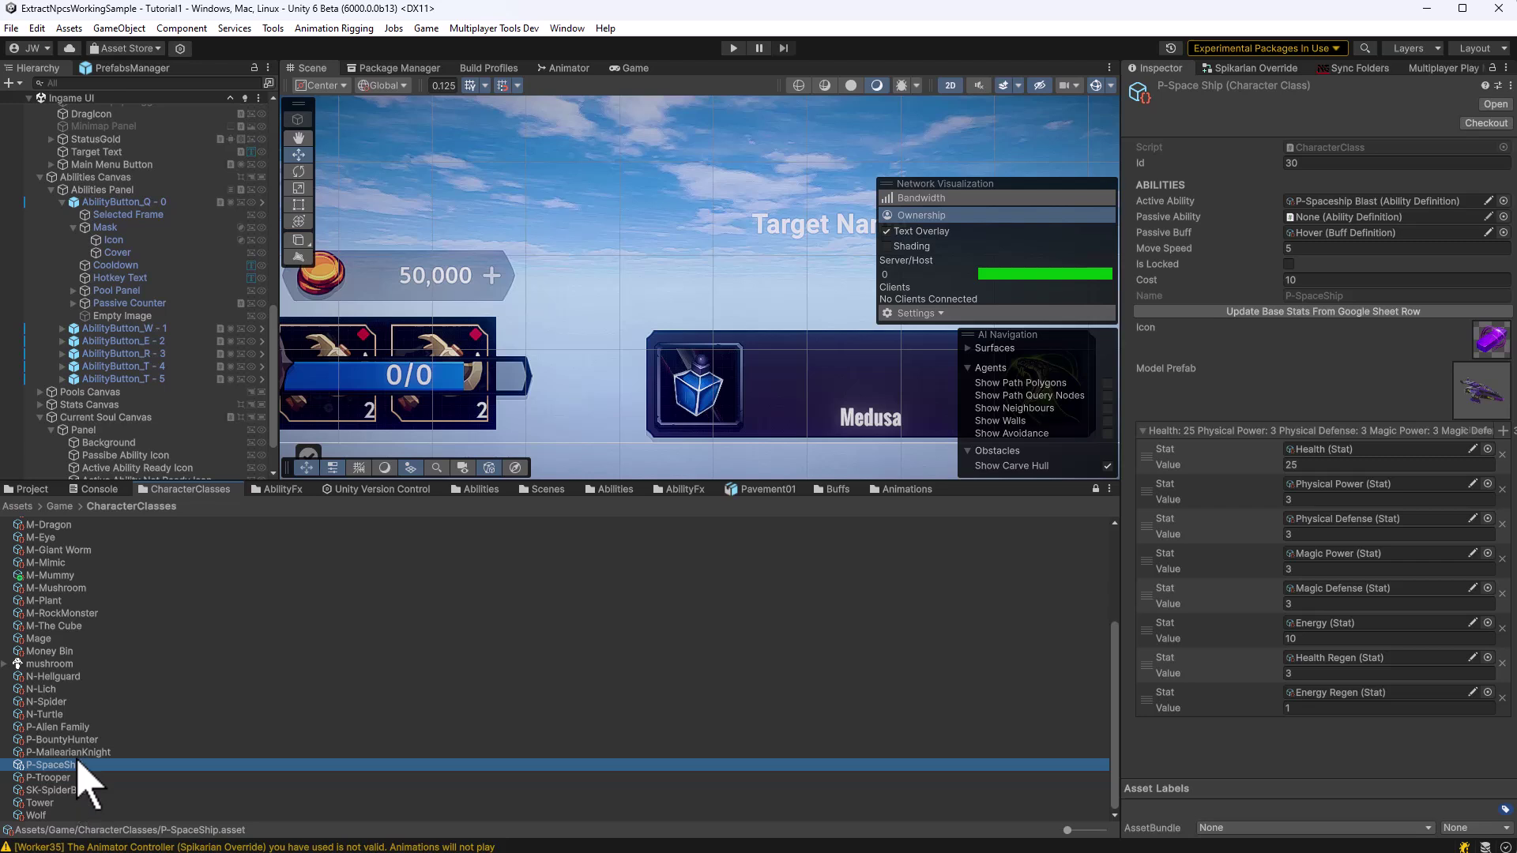
click(75, 742)
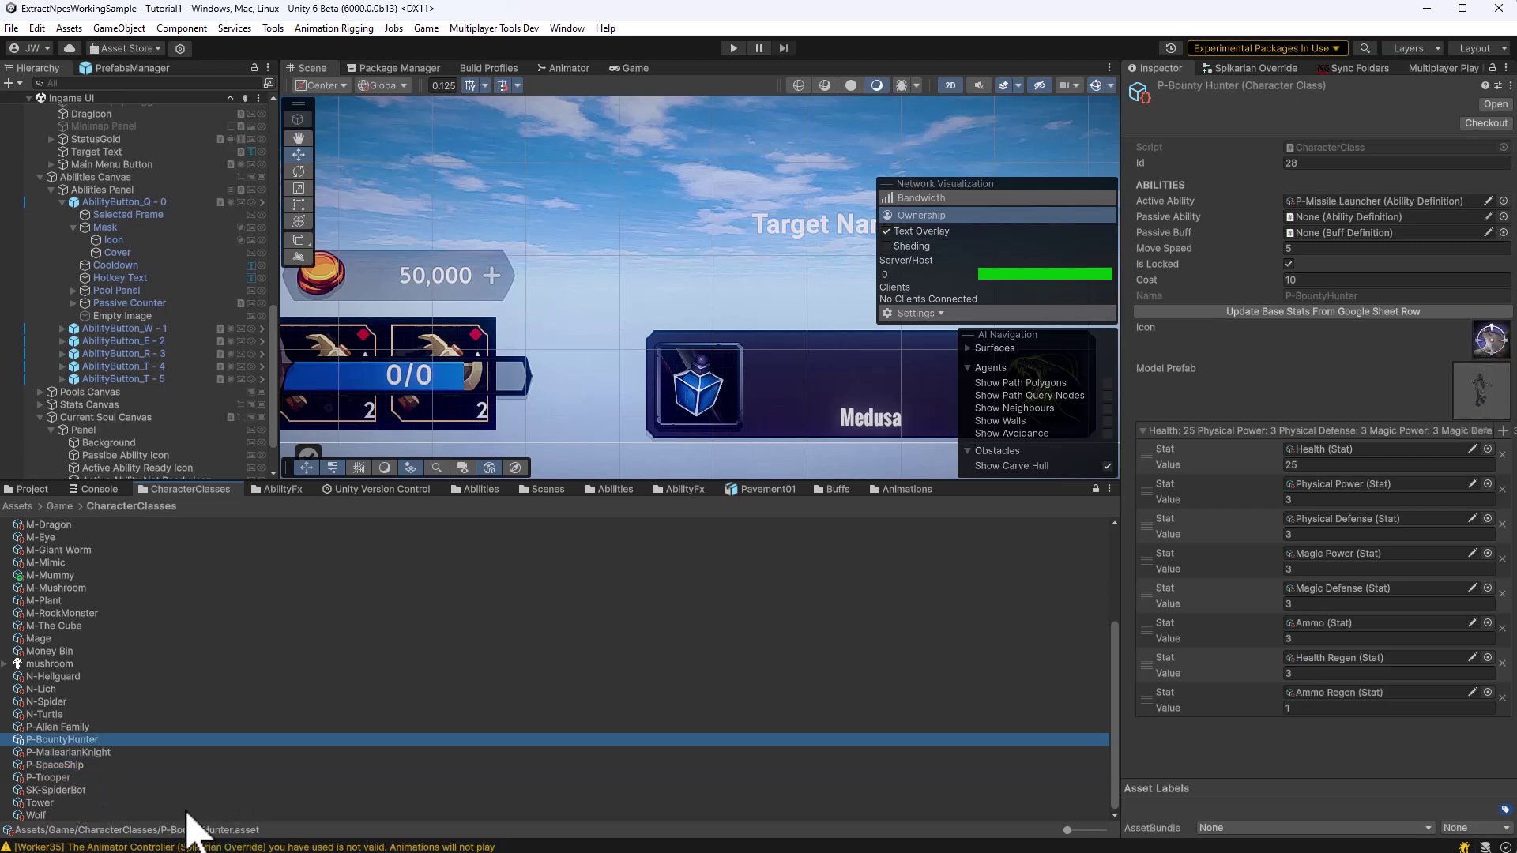
key(ctrl+d)
click(82, 753)
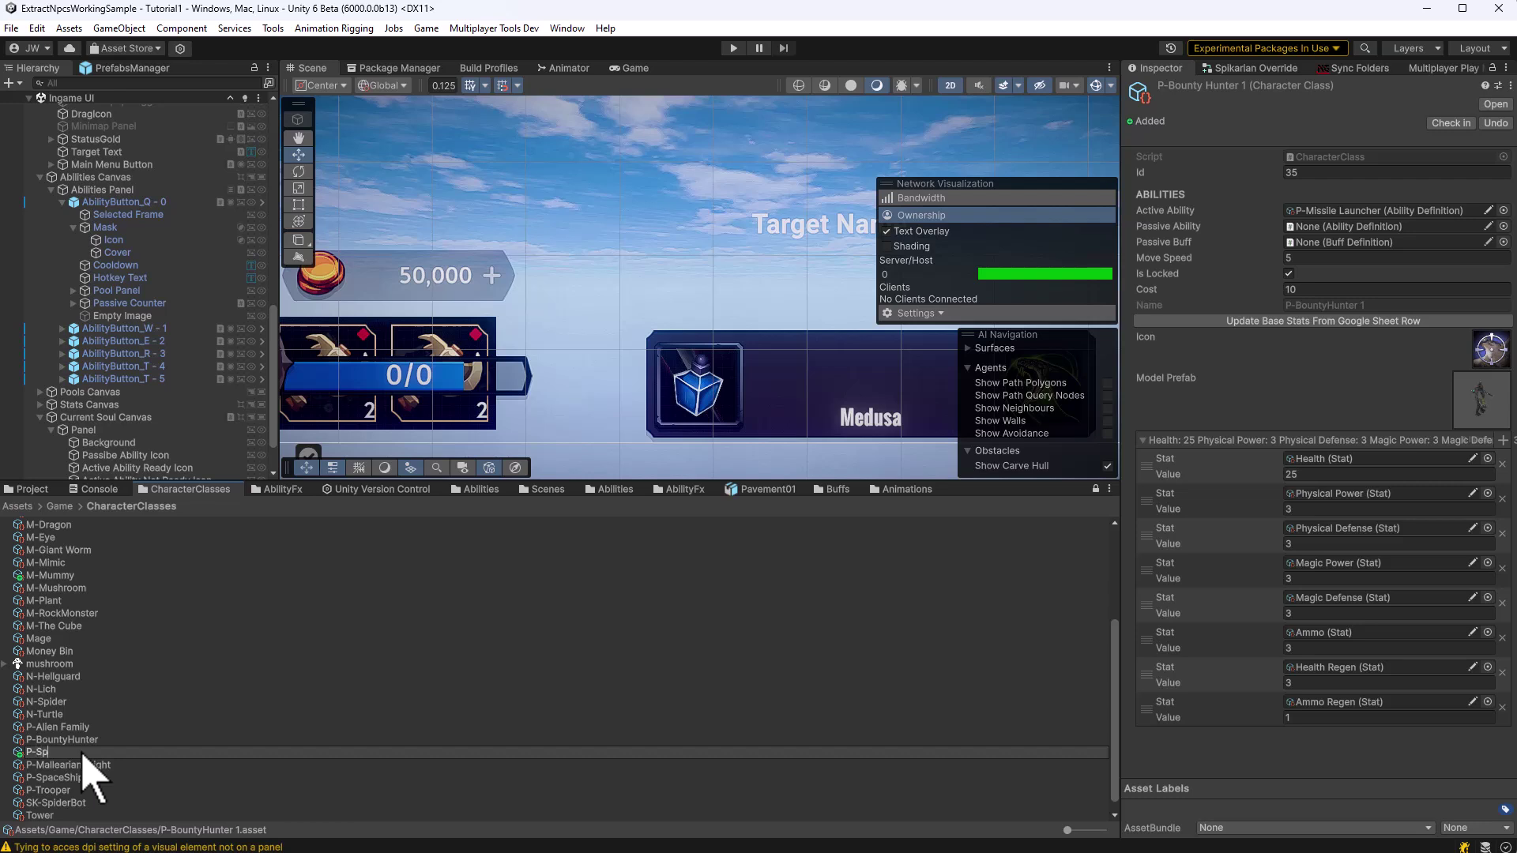
key(Return)
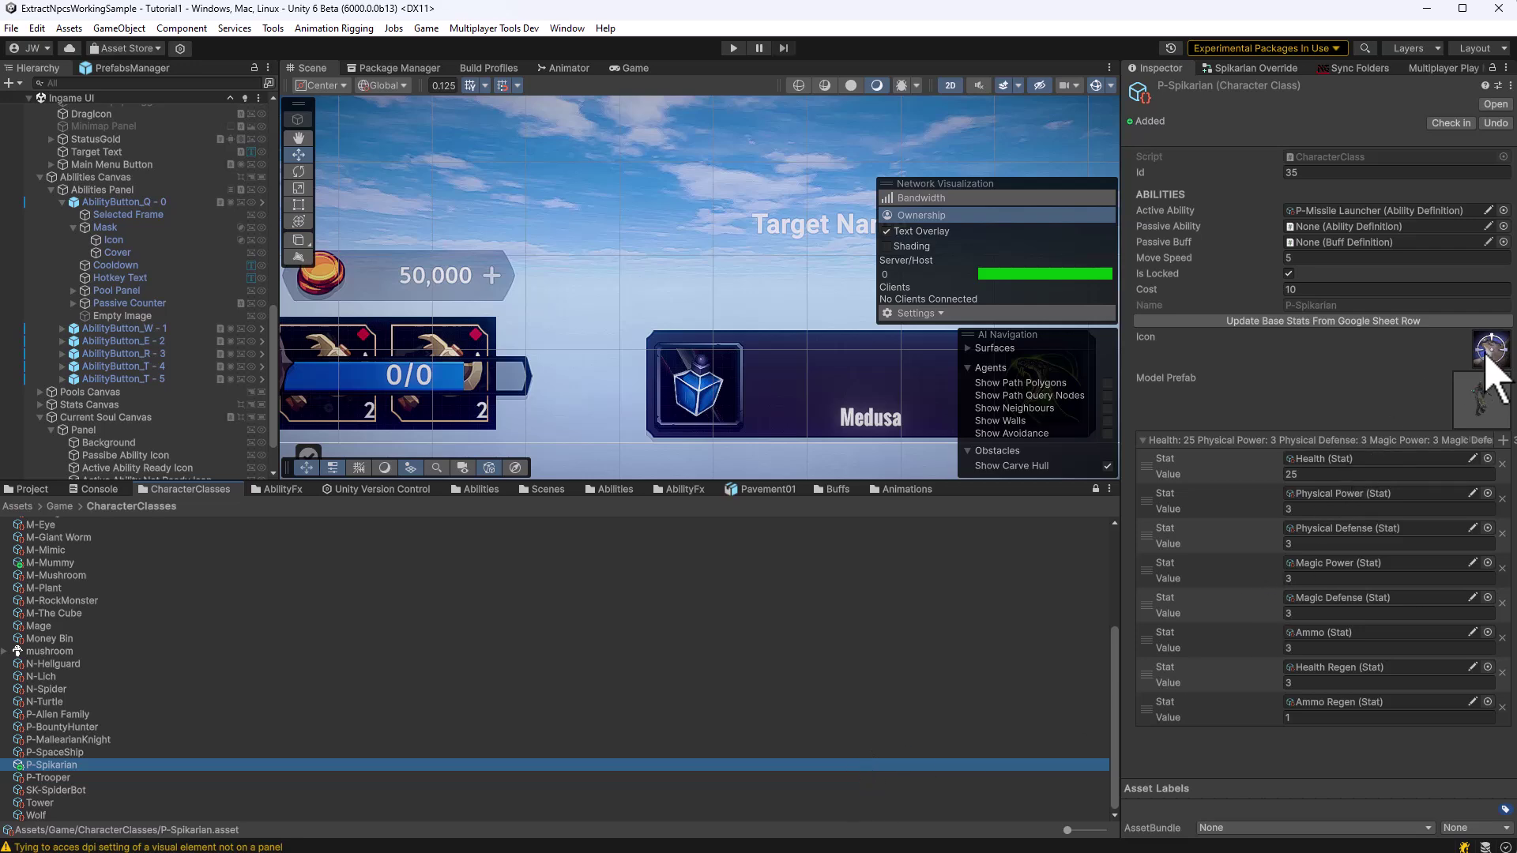
click(1477, 425)
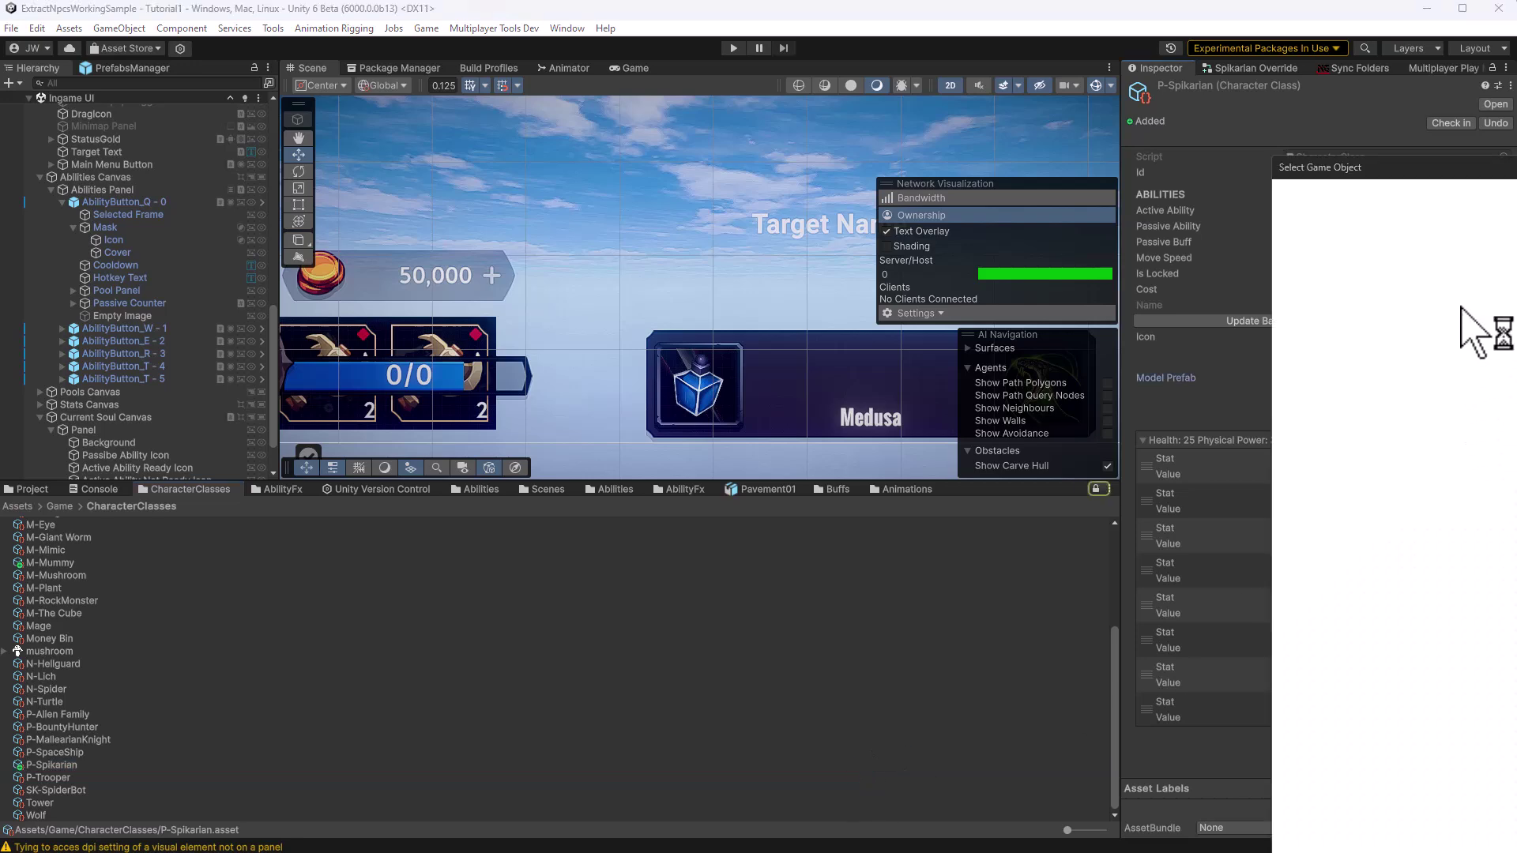
drag(1457, 181, 584, 199)
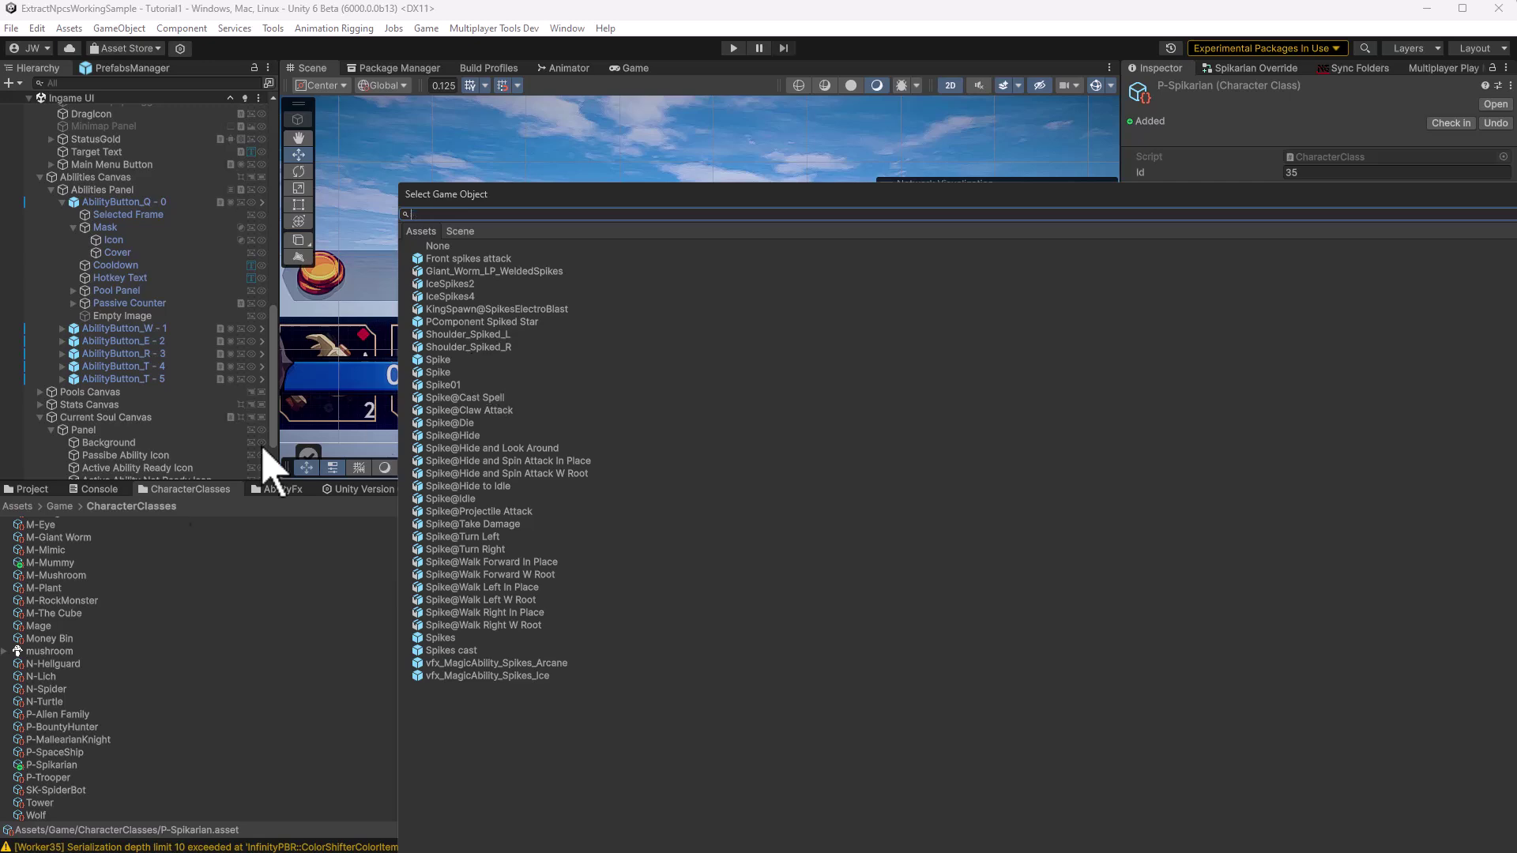
key(BackSpace)
key(BackSpace)
key(BackSpace)
key(BackSpace)
key(BackSpace)
key(Escape)
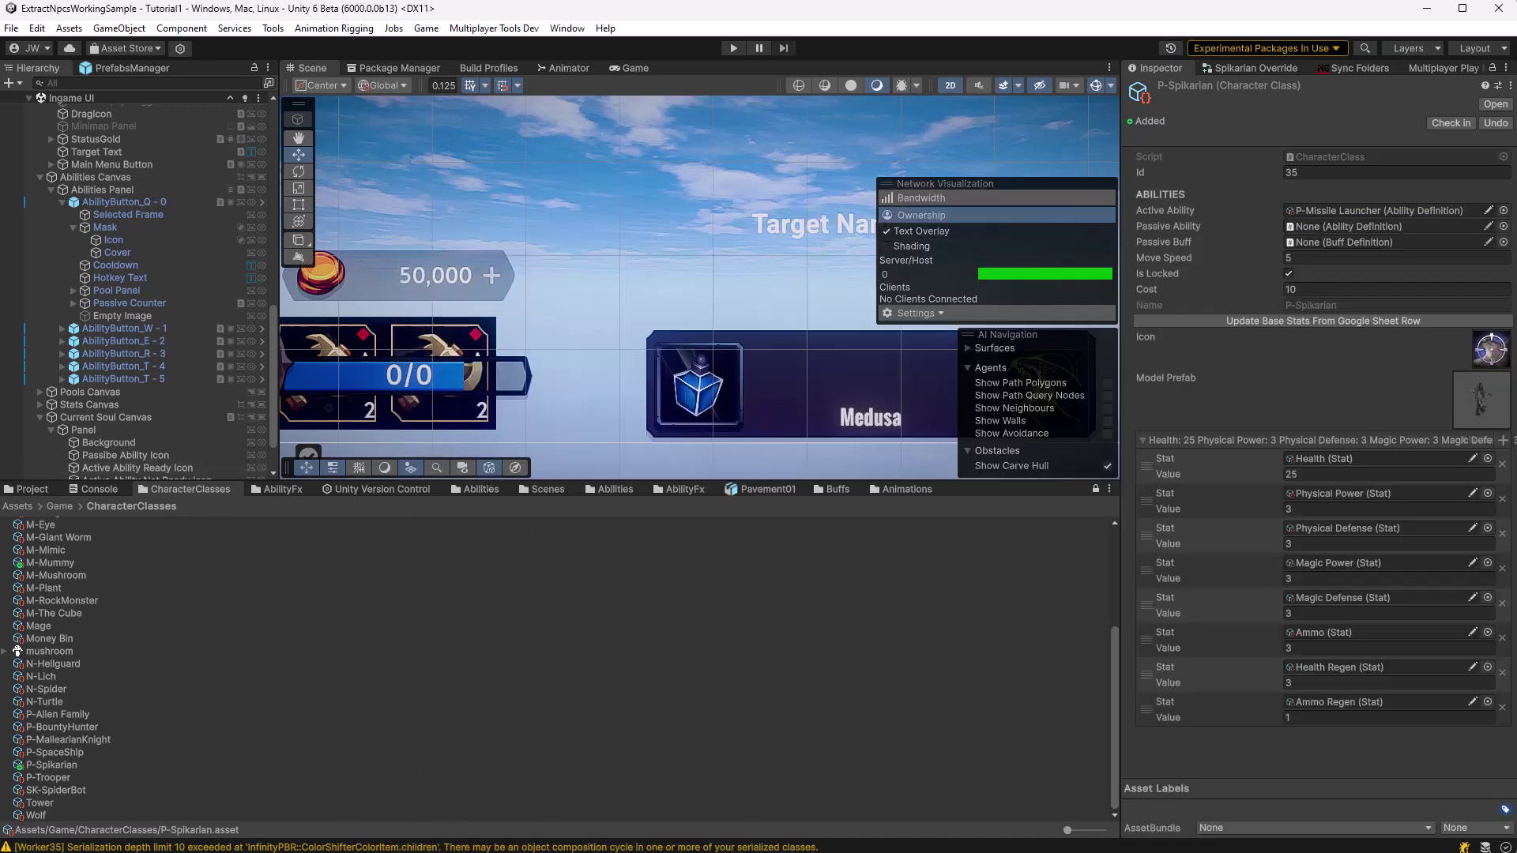
Find Spikarian_YellowArmor in the Protofactor Spikarian Prefabs folder and assign it as P-Spikarian's model prefab.
click(21, 494)
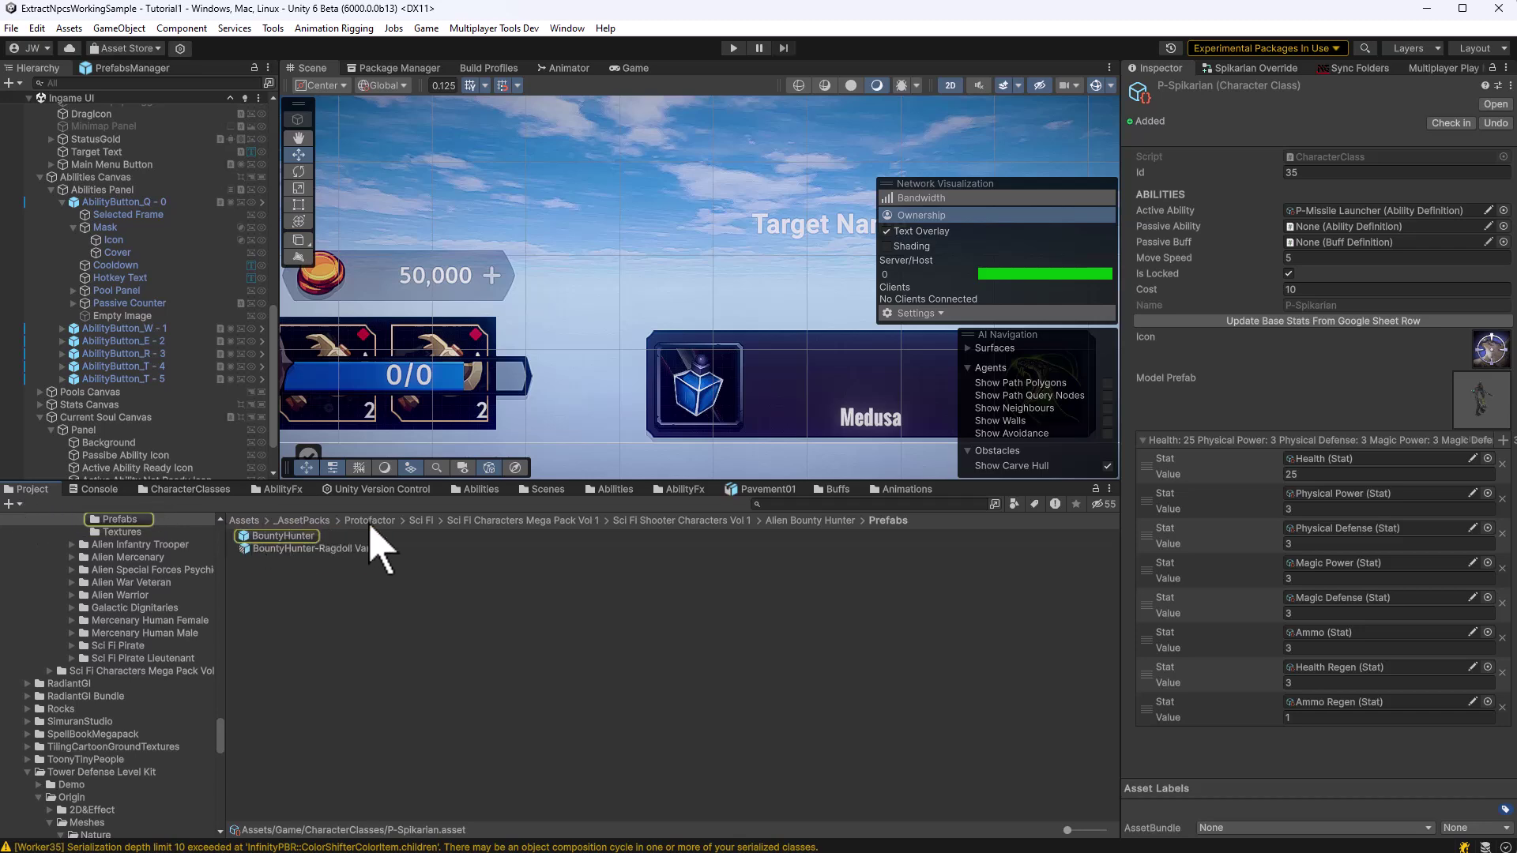
click(242, 520)
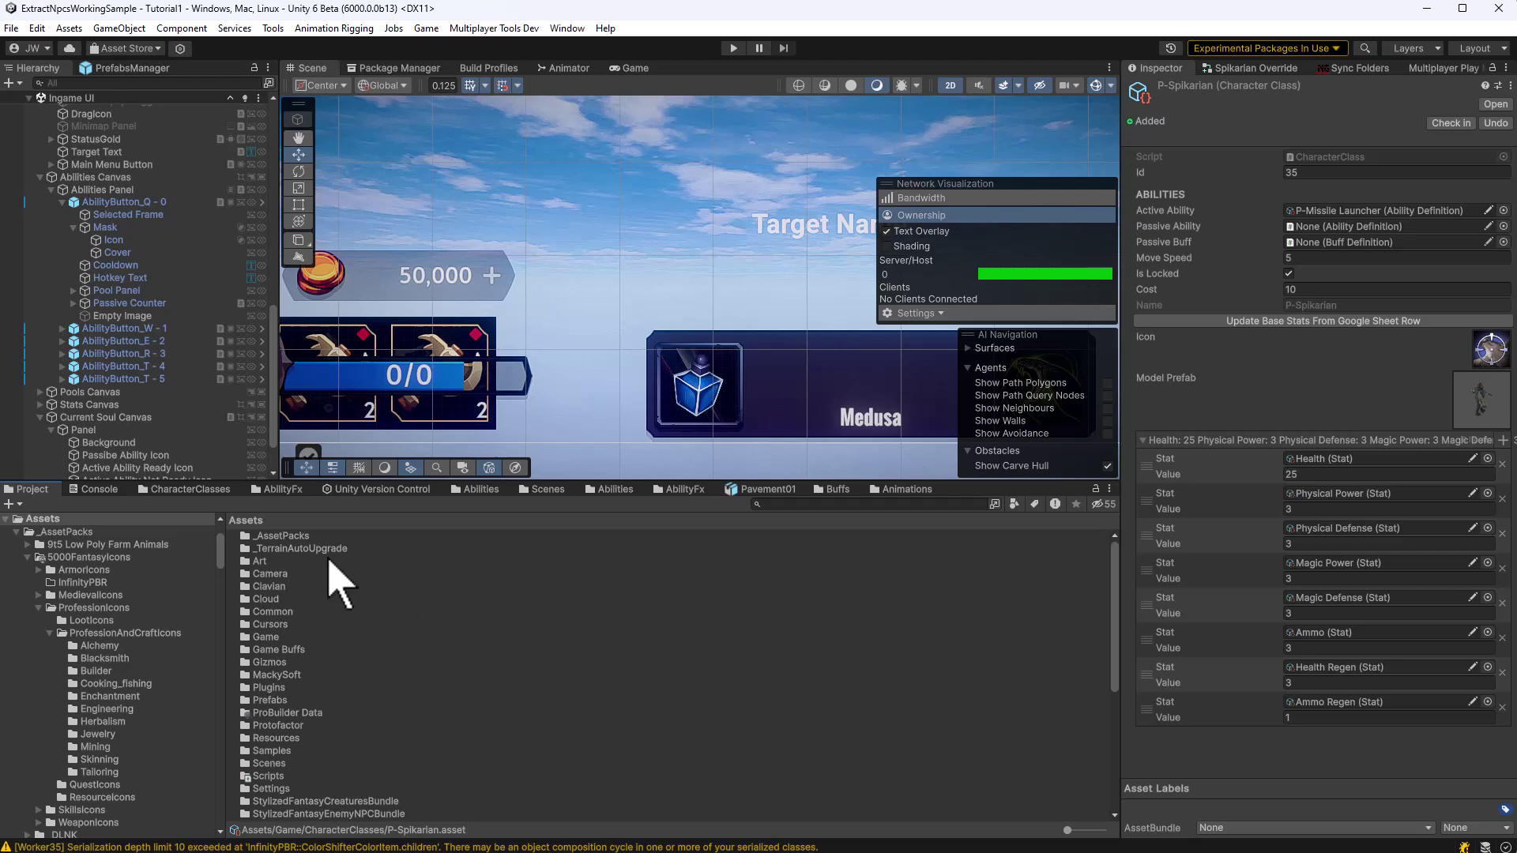
double_click(269, 725)
double_click(272, 536)
click(269, 537)
double_click(267, 537)
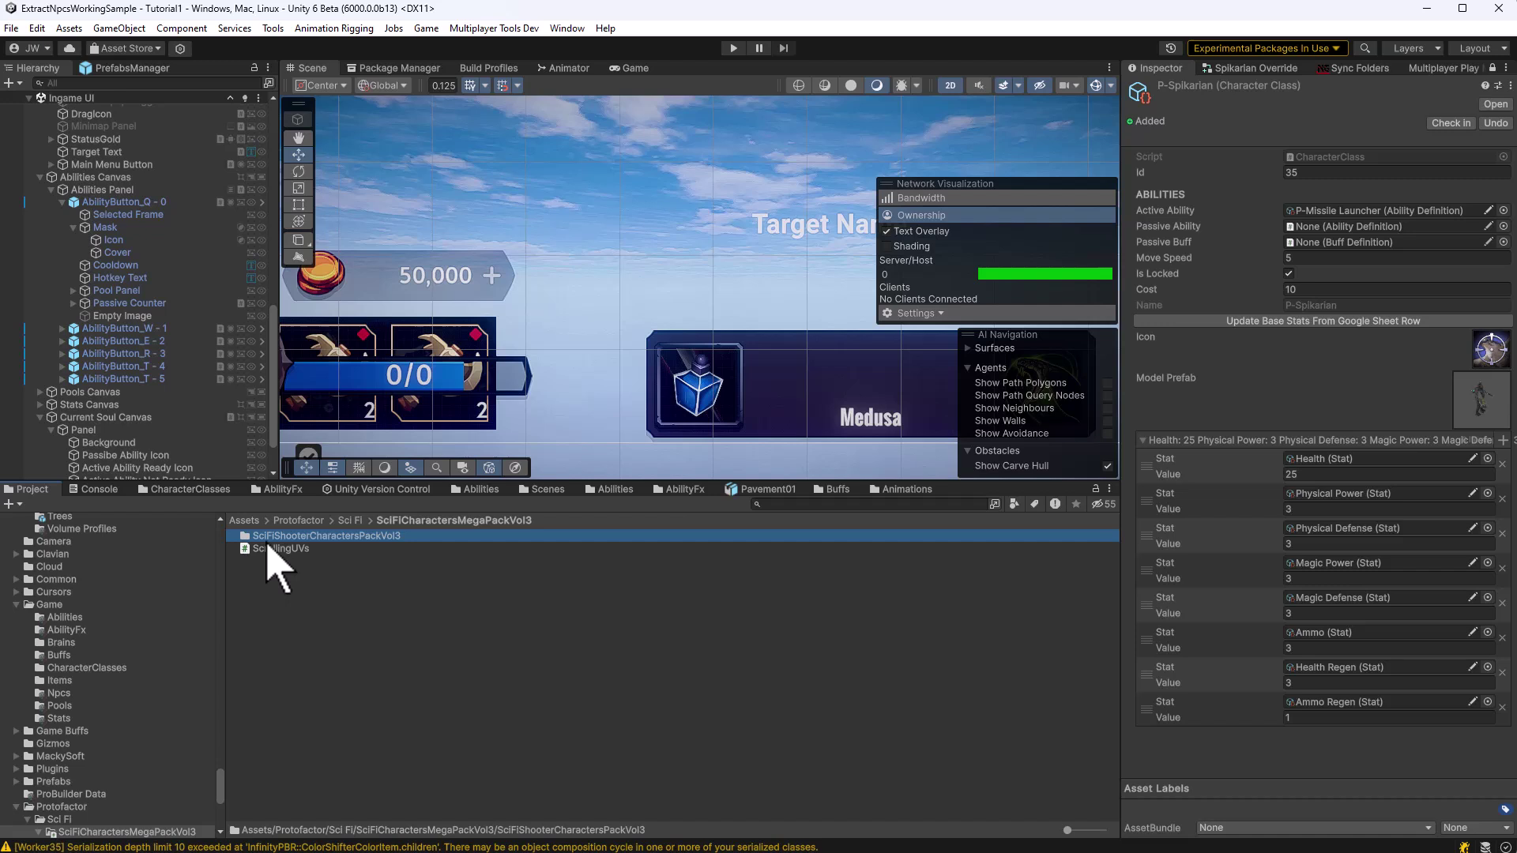
double_click(269, 538)
double_click(271, 538)
click(265, 562)
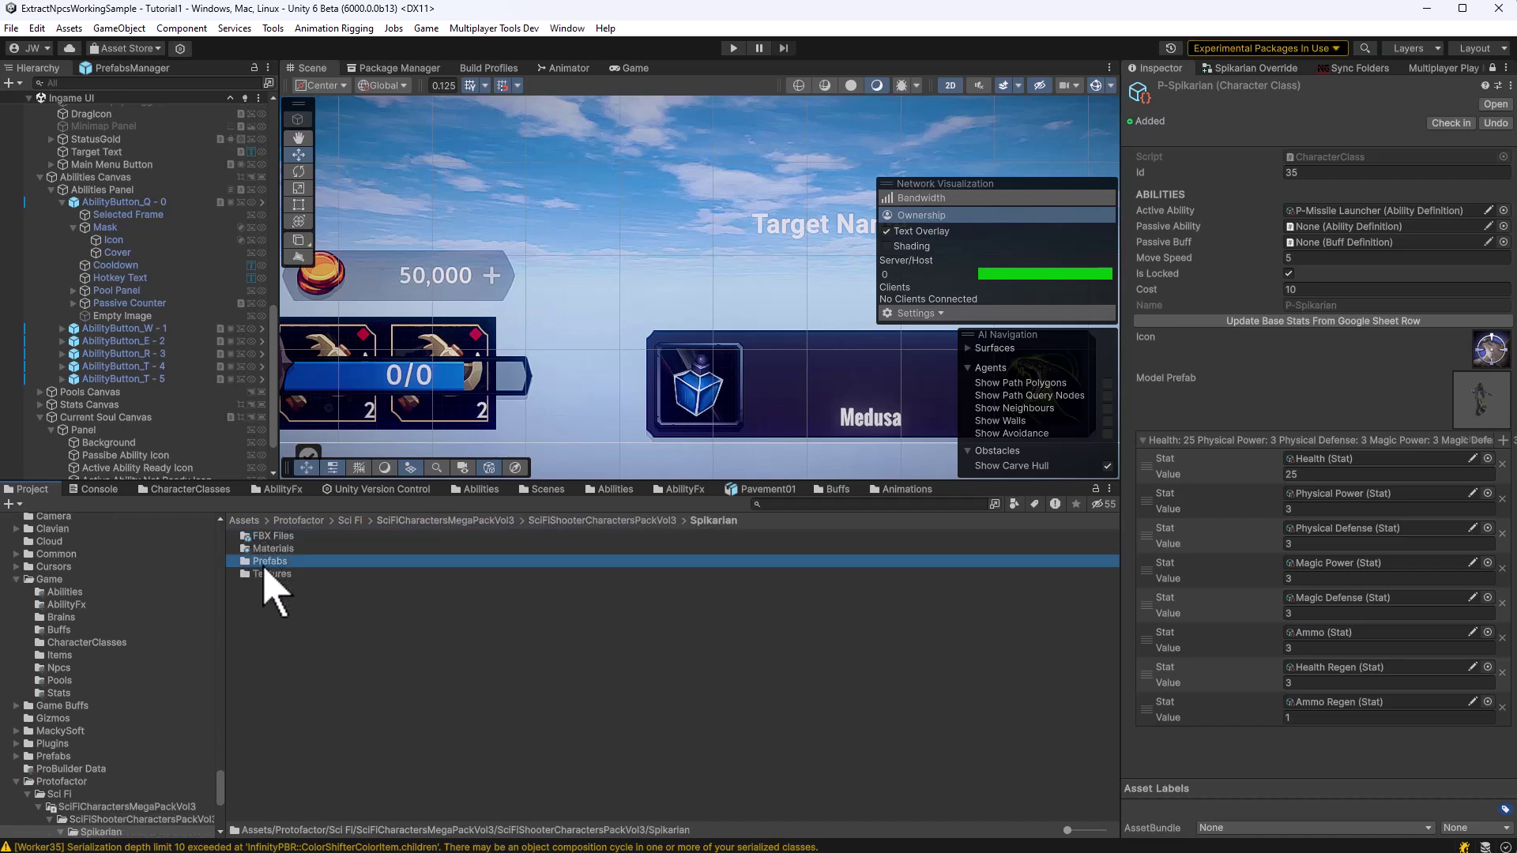
double_click(265, 563)
click(286, 587)
drag(1110, 498, 1475, 424)
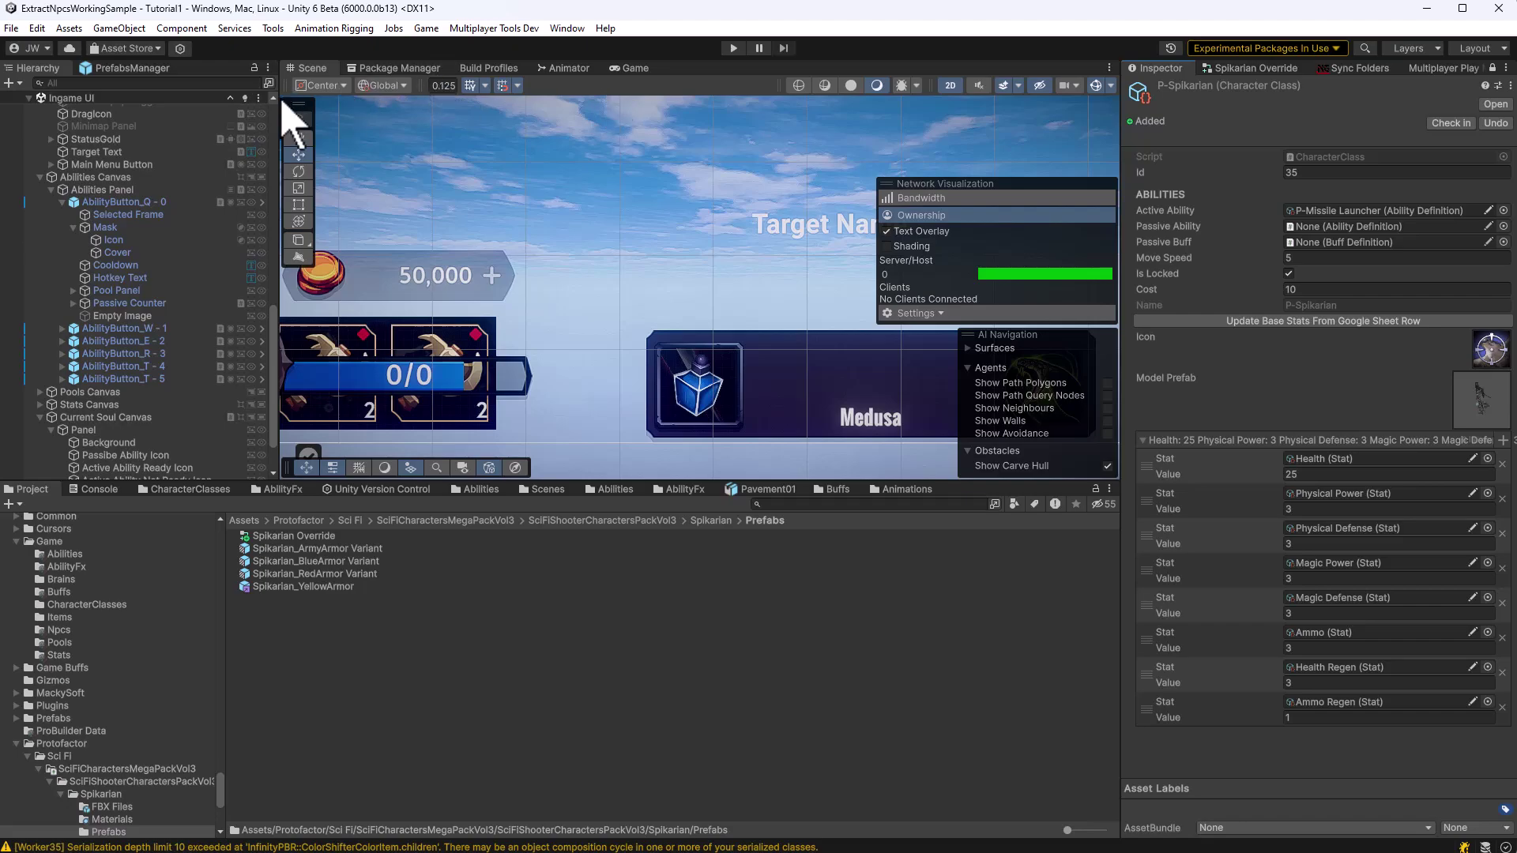
Run the game, set the M-Mummy spawn point's role to P-Spikarian and zoom the Game view out to 0.45x.
key(ctrl+p)
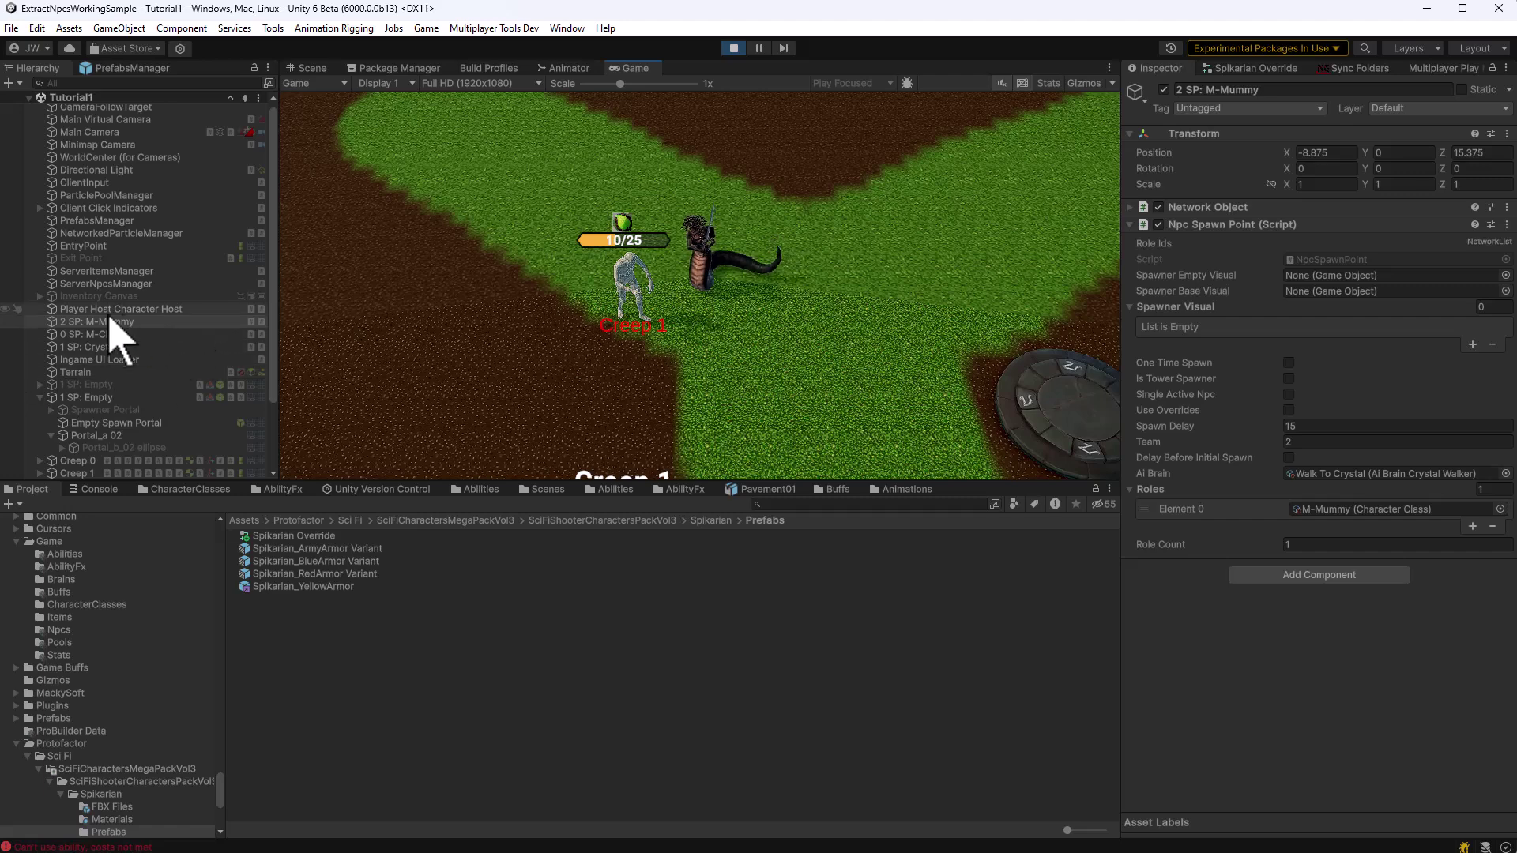
click(1501, 508)
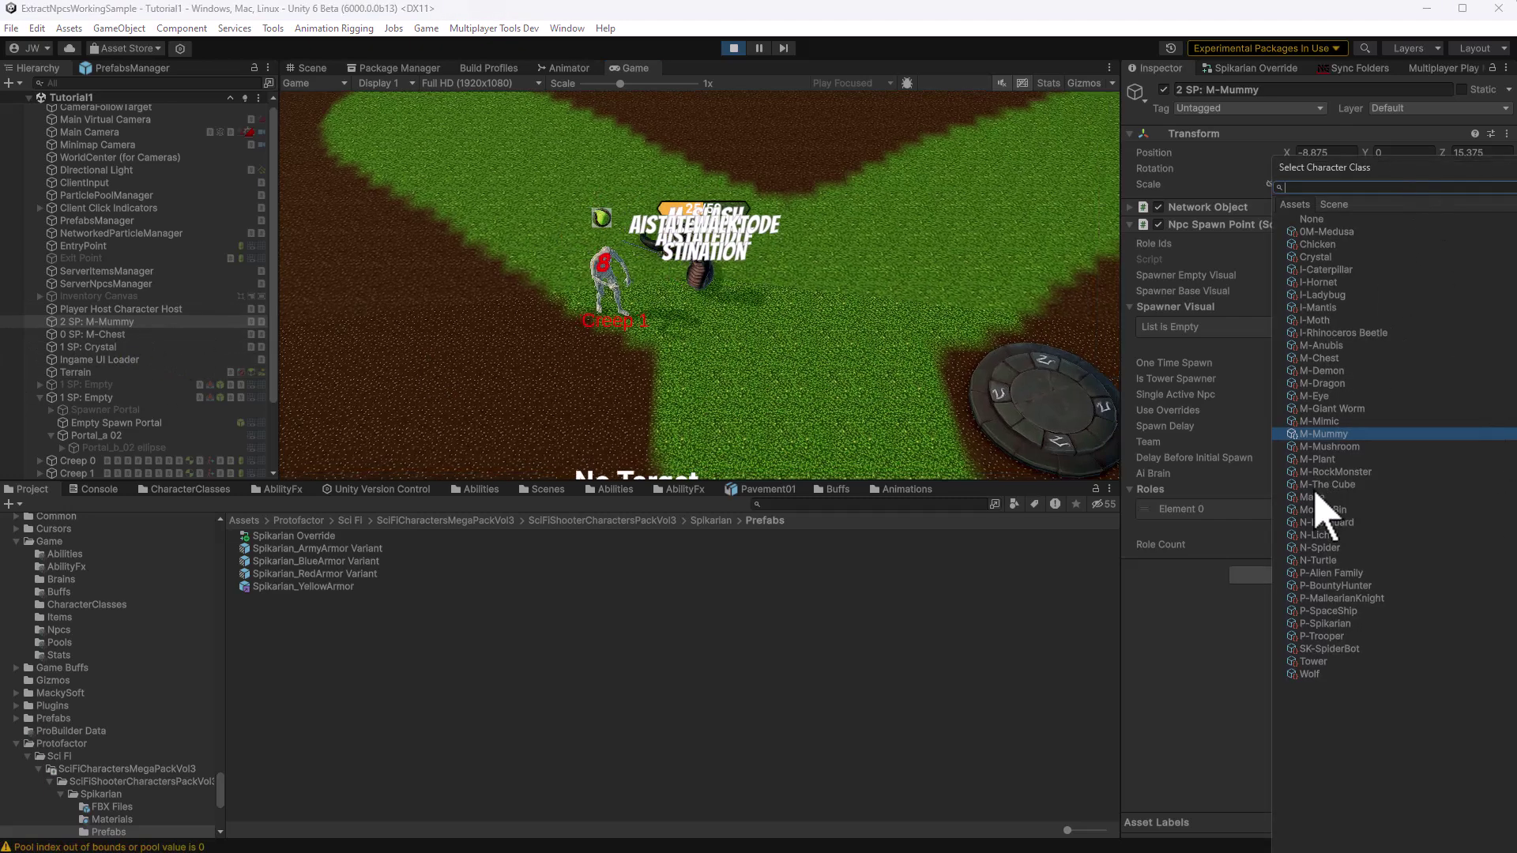
double_click(1327, 624)
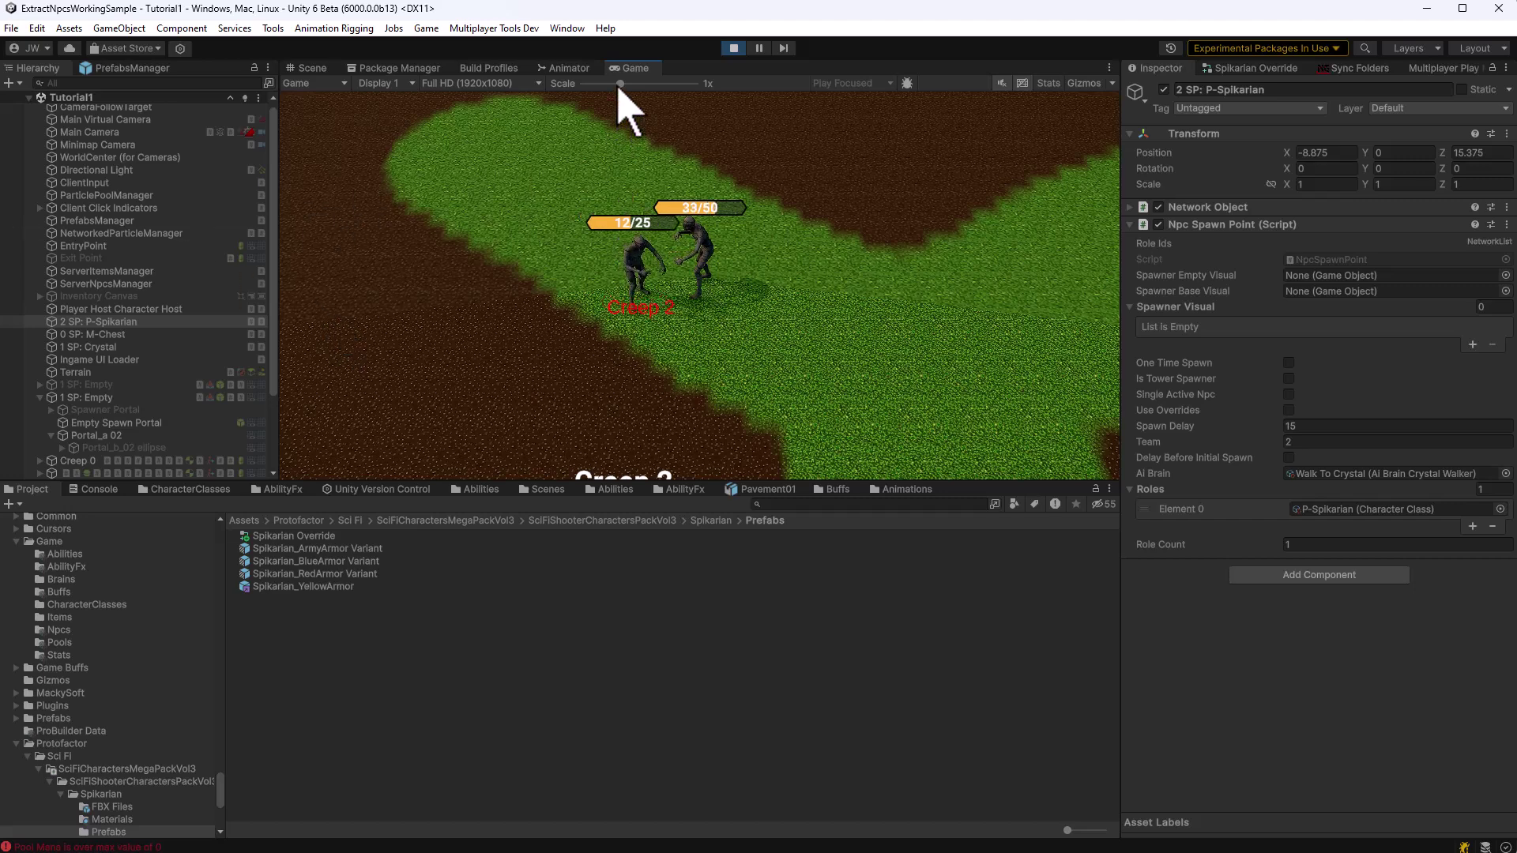
scroll(619, 94, down, 4)
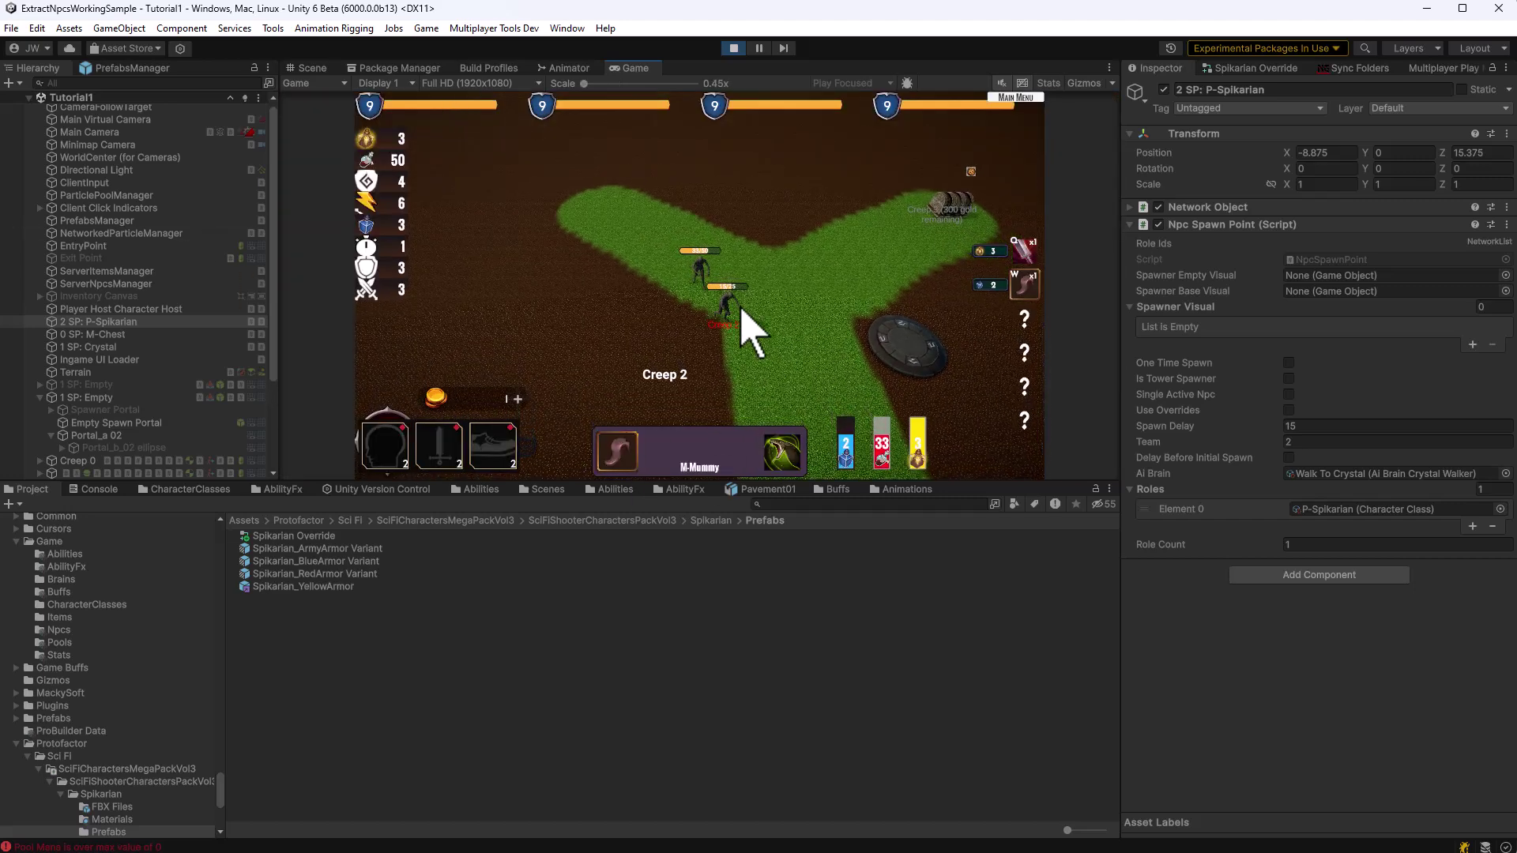
Fight the spawned enemies in the running game by alternating between OM-Medusa and M-Mummy, and switch the player character to P-Spikarian.
key(q)
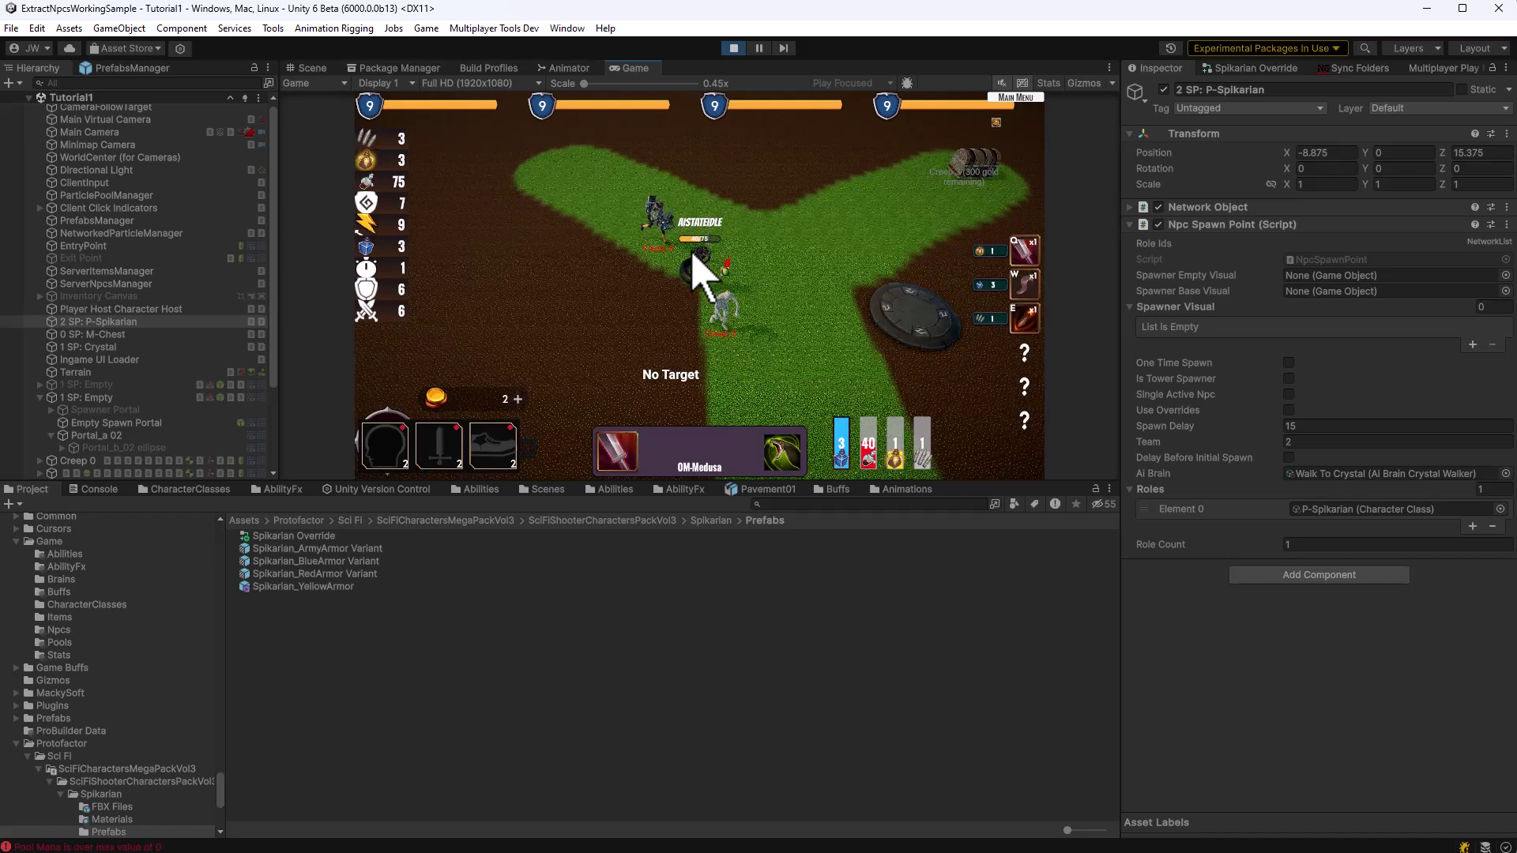
key(w)
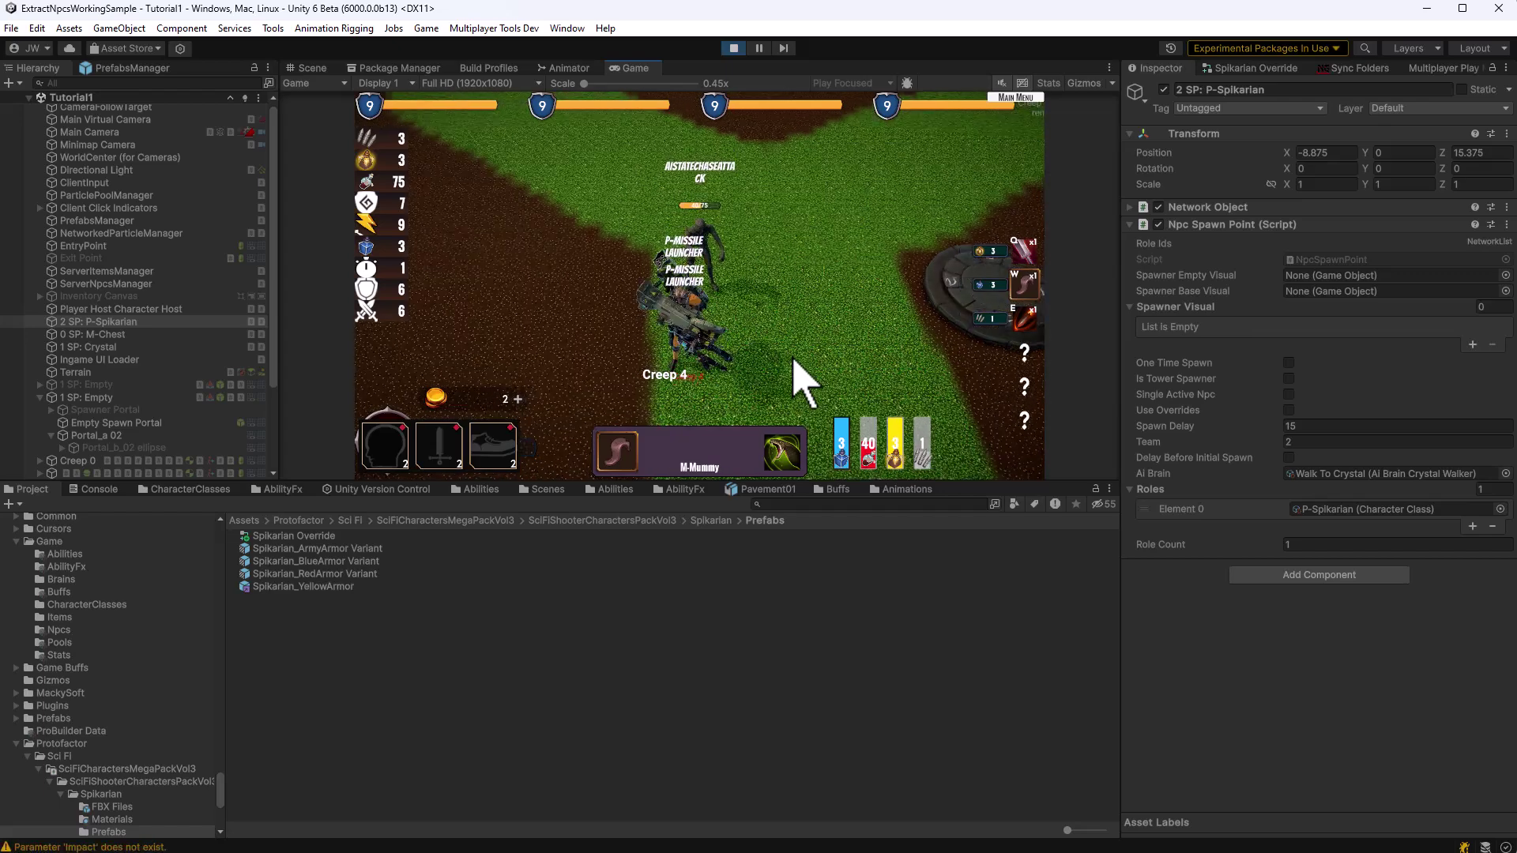
scroll(793, 357, up, 4)
key(q)
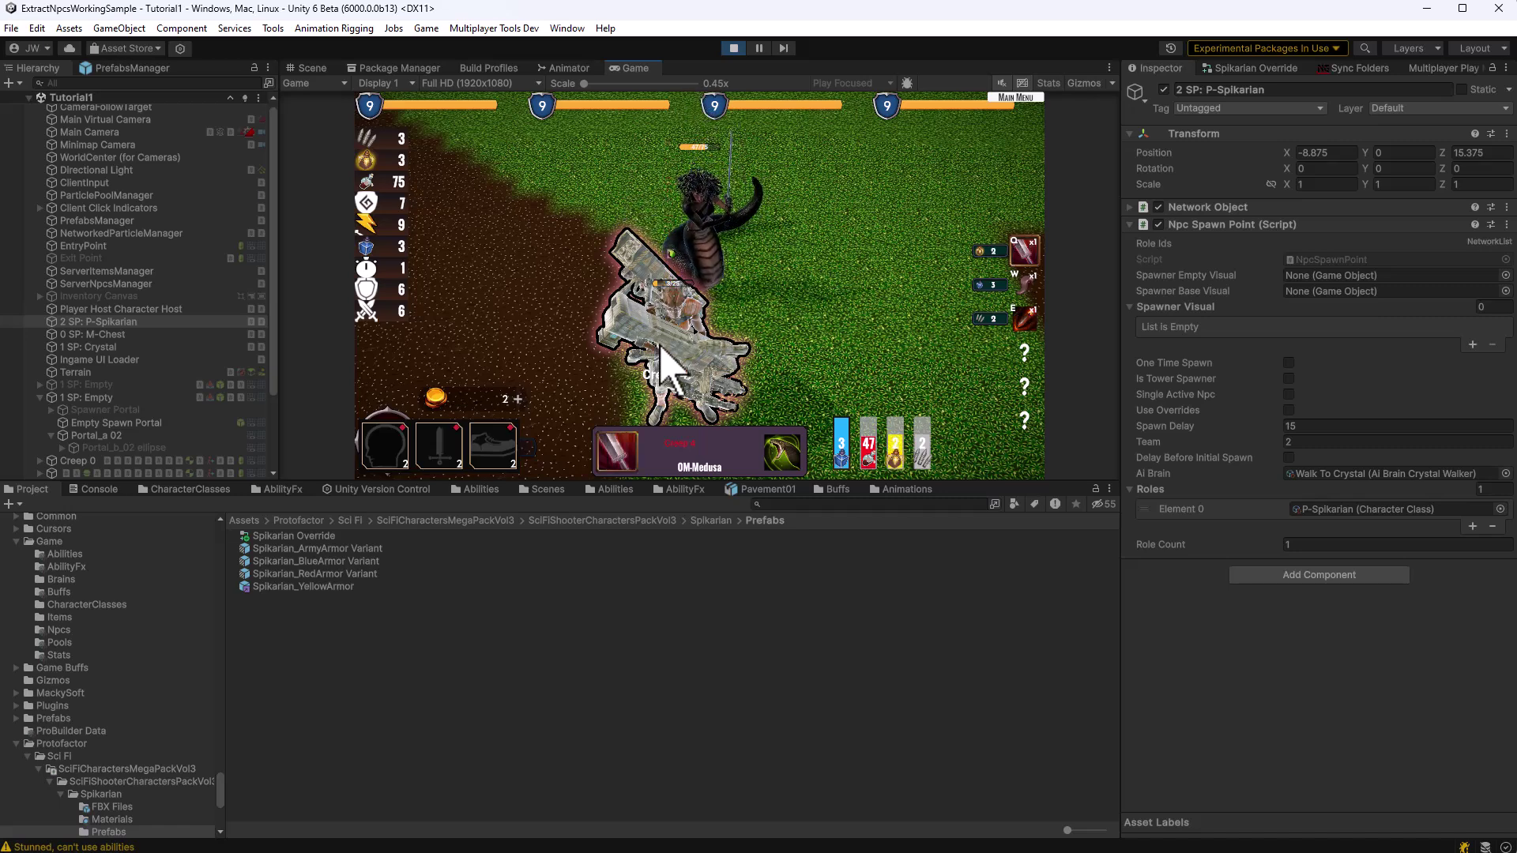
key(w)
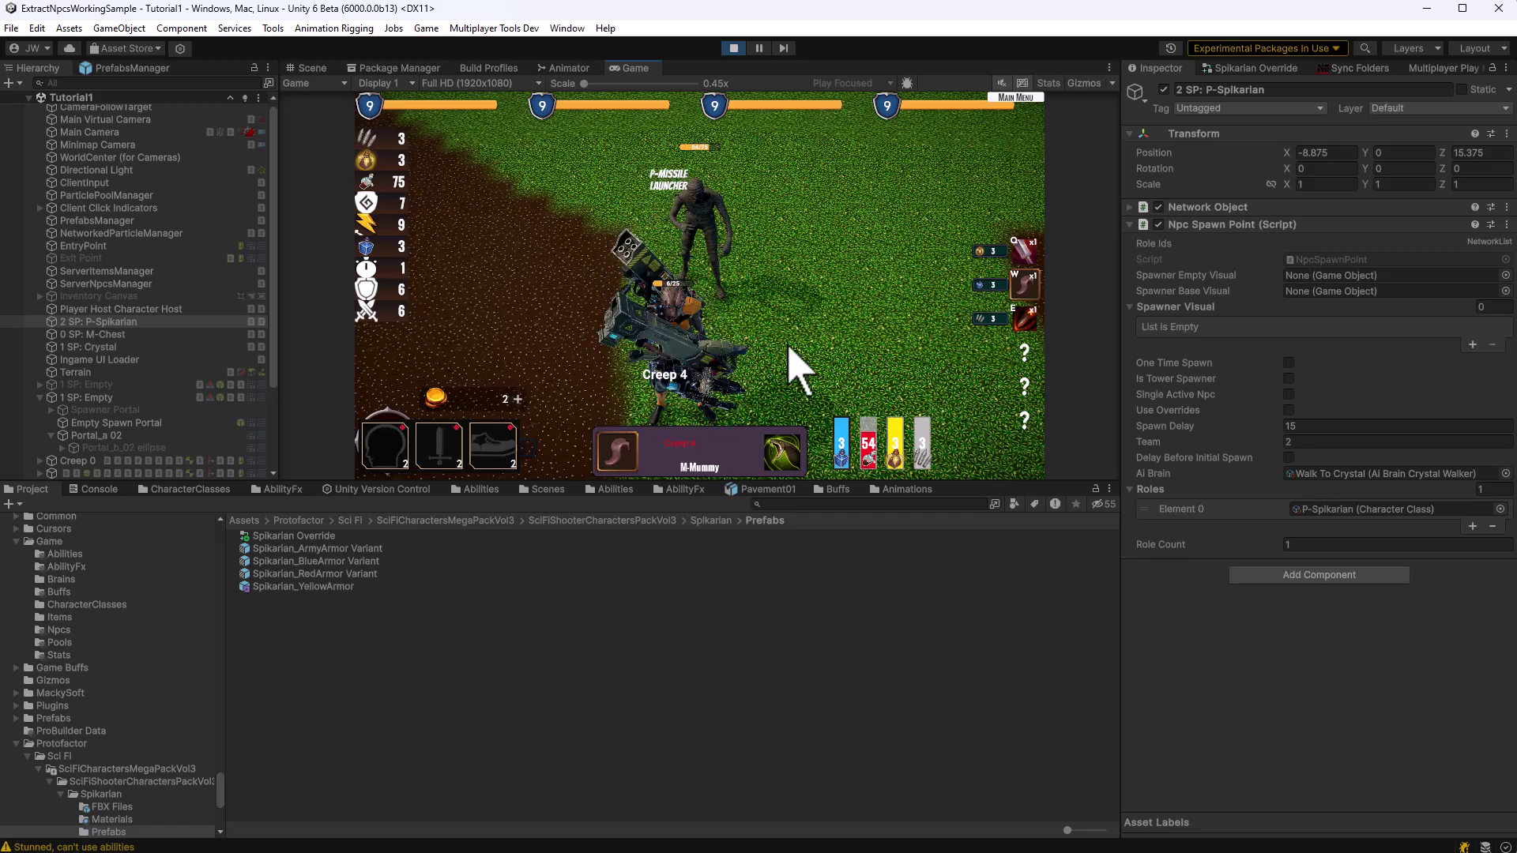
key(q)
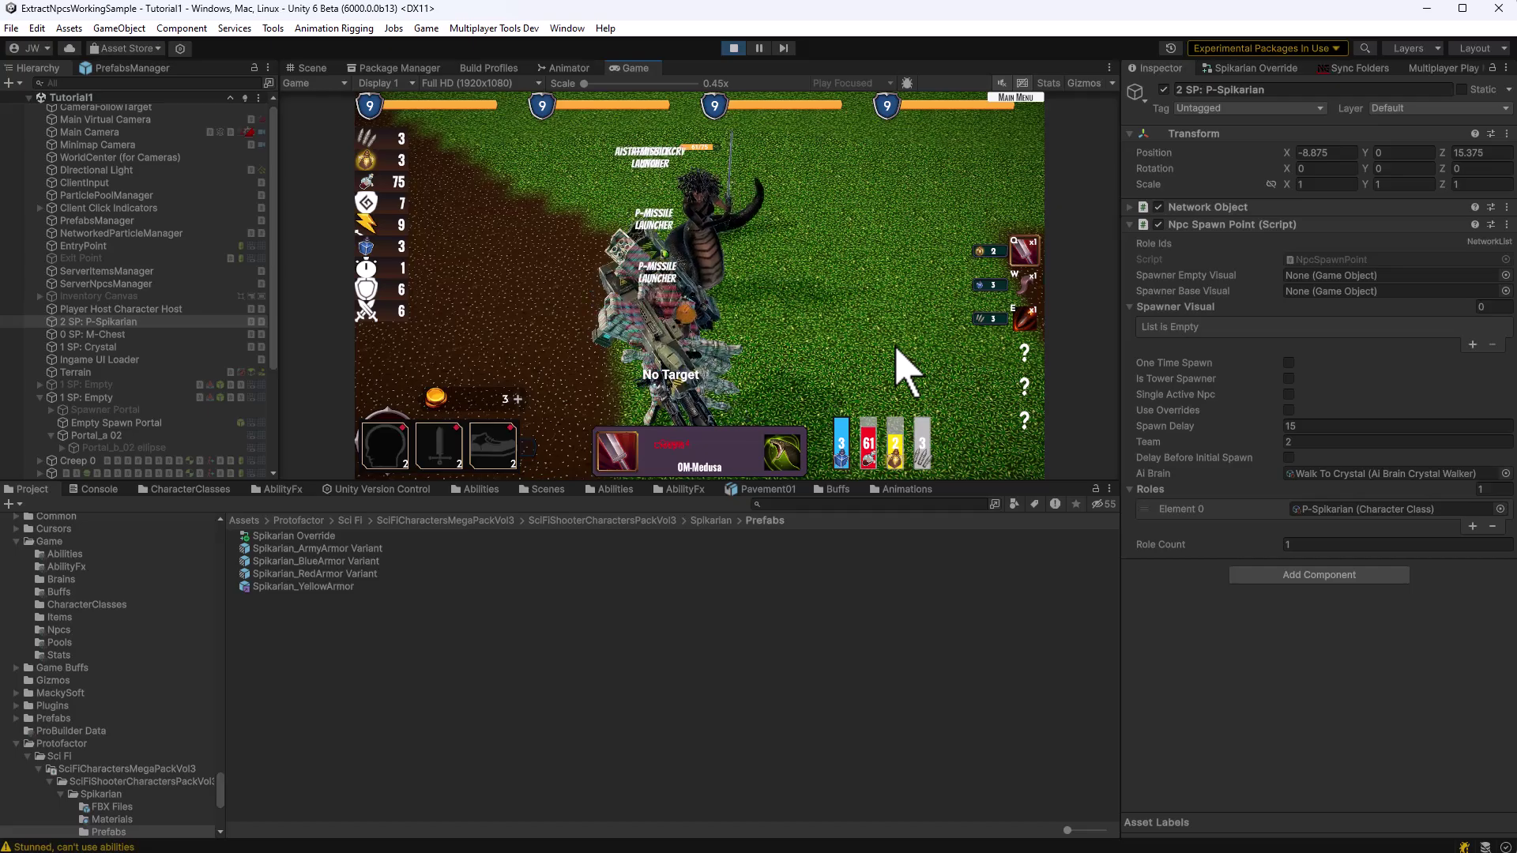
key(e)
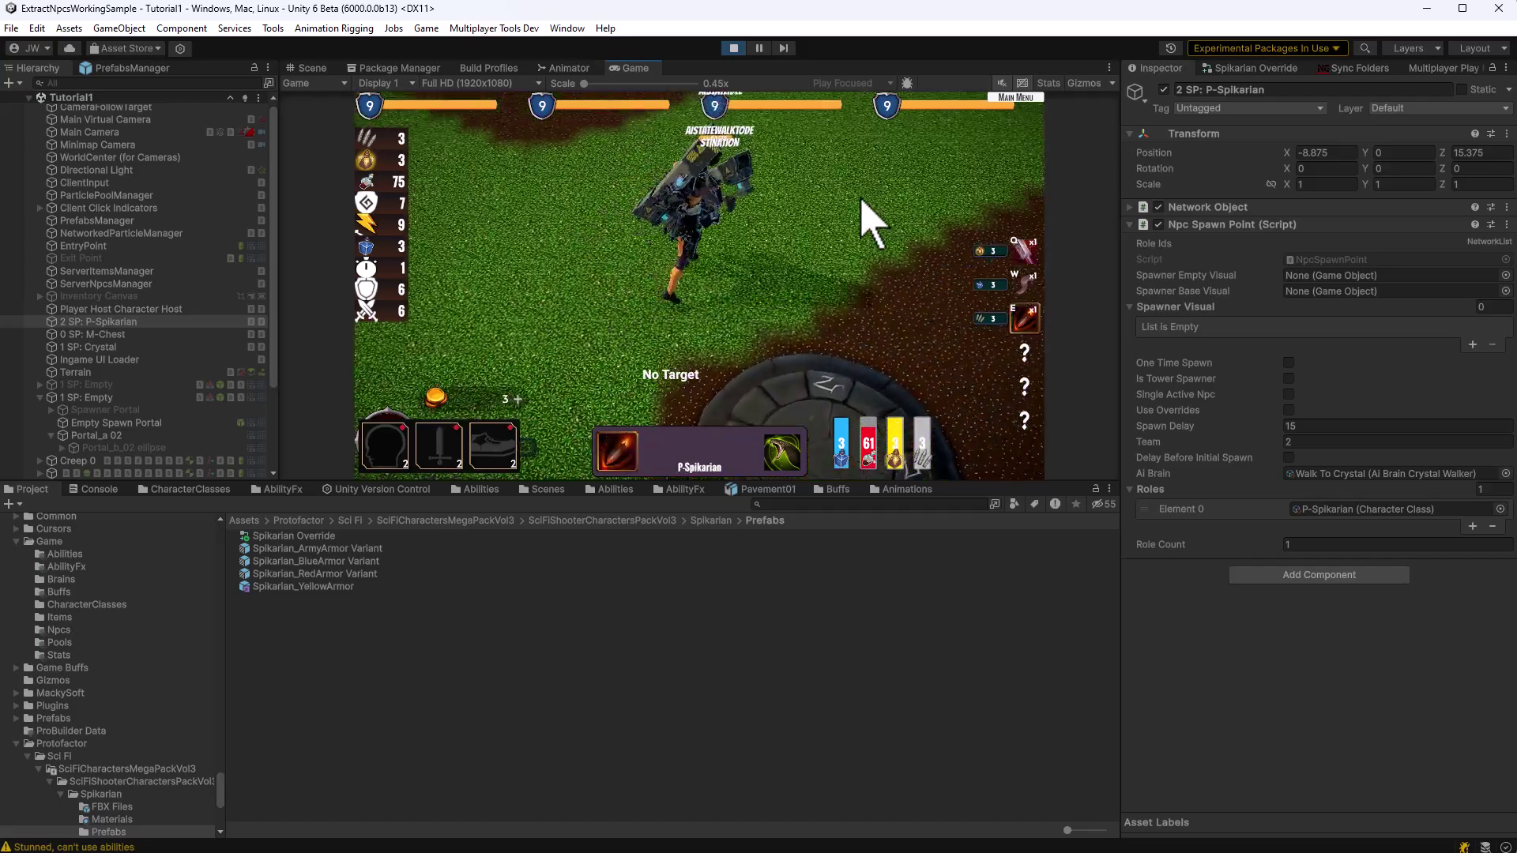